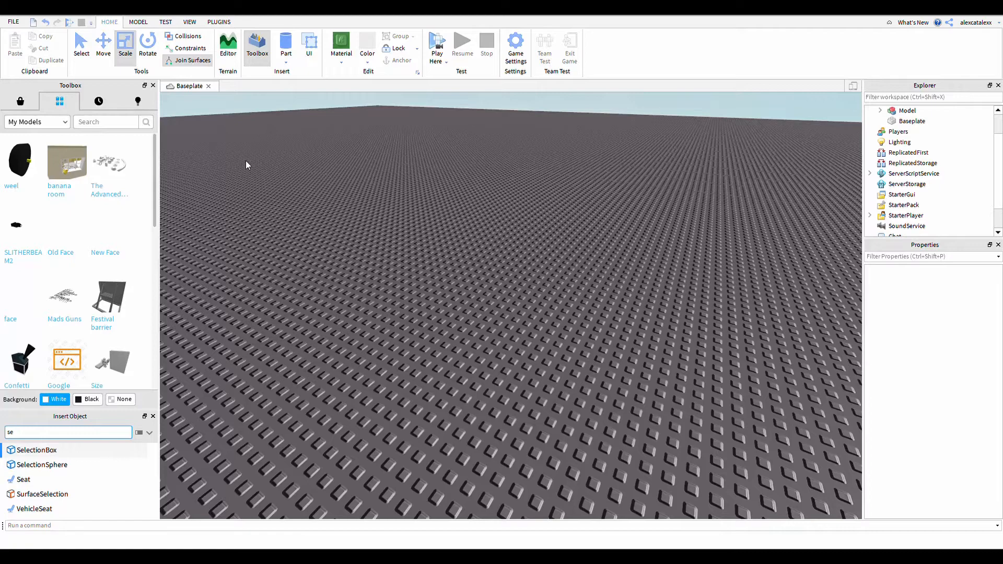
Insert a cylinder part onto the baseplate
right_click_drag(589, 478, 589, 479)
key("w")
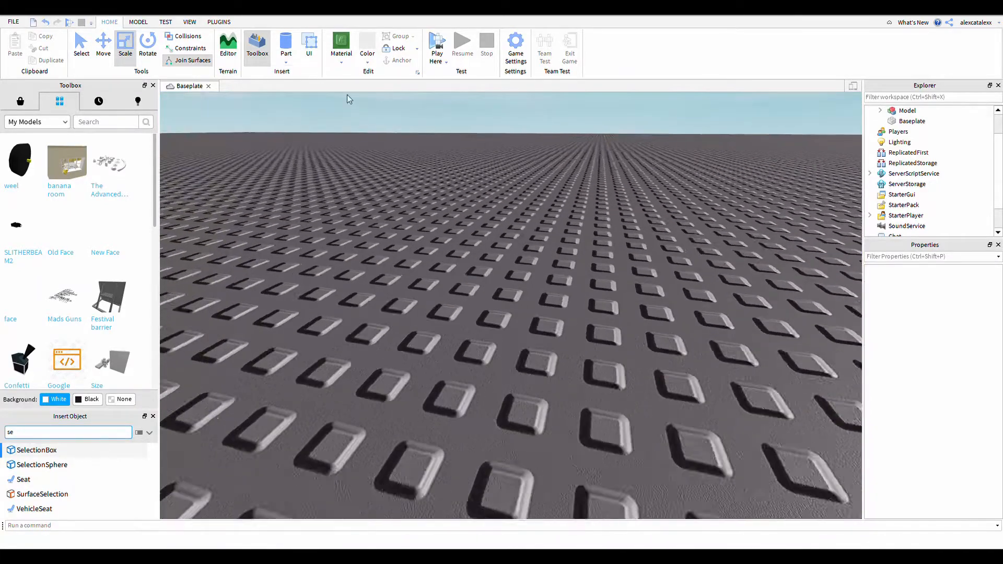
key("s")
left_click(286, 47)
scroll(504, 278, "up", 3)
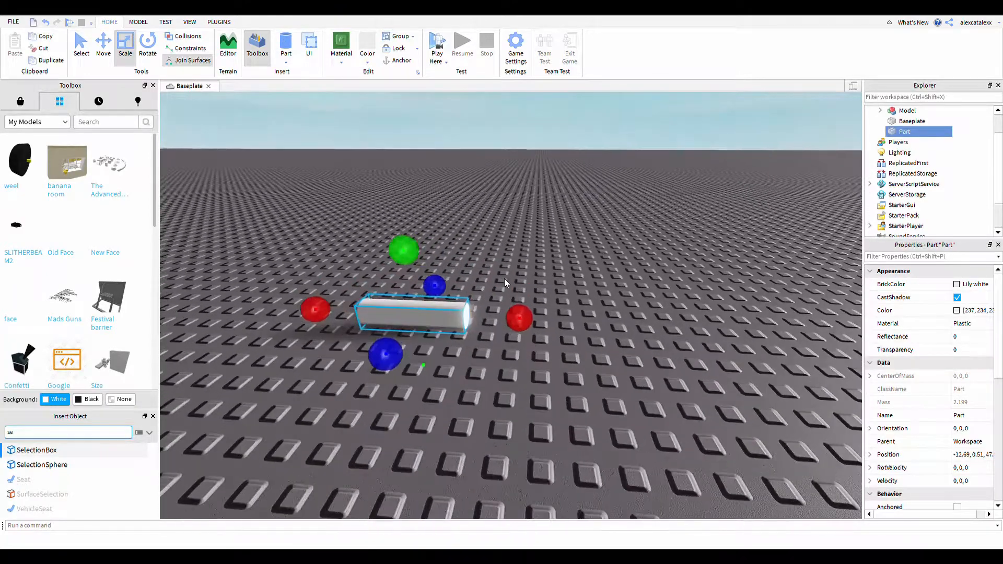
scroll(520, 293, "up", 3)
scroll(519, 293, "down", 4)
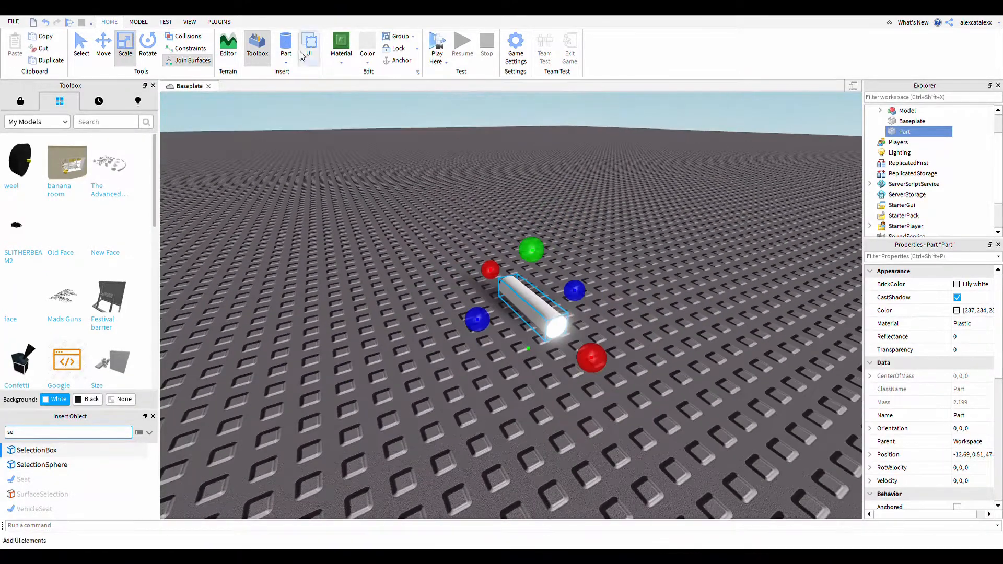
Scale the cylinder's round cross-section up to about 4.33 studs high and 4.19 studs wide
key("a")
right_click_drag(650, 291, 649, 290)
scroll(493, 241, "down", 3)
left_click_drag(497, 261, 543, 281)
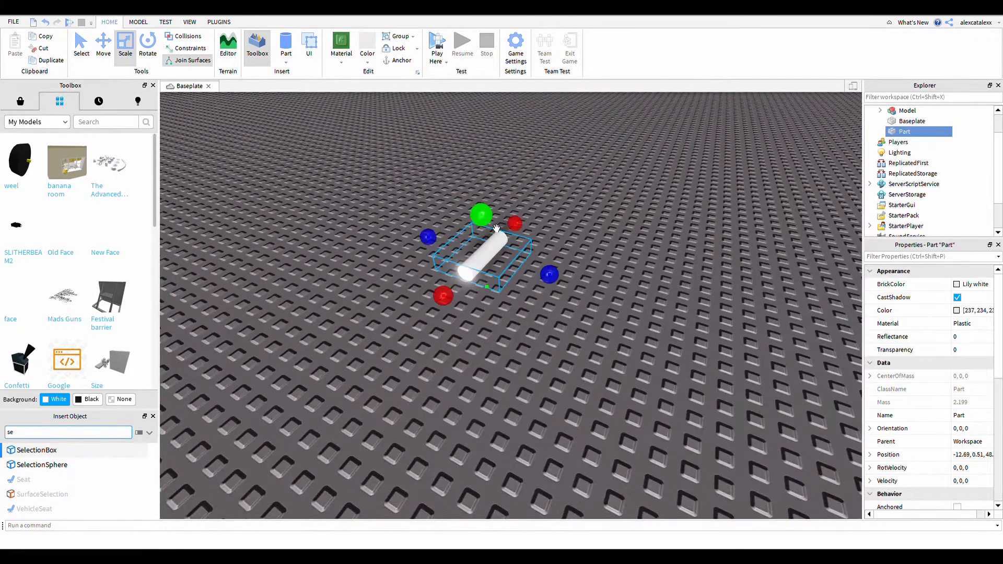
left_click_drag(485, 218, 503, 157)
scroll(522, 199, "up", 4)
right_click_drag(536, 214, 537, 216)
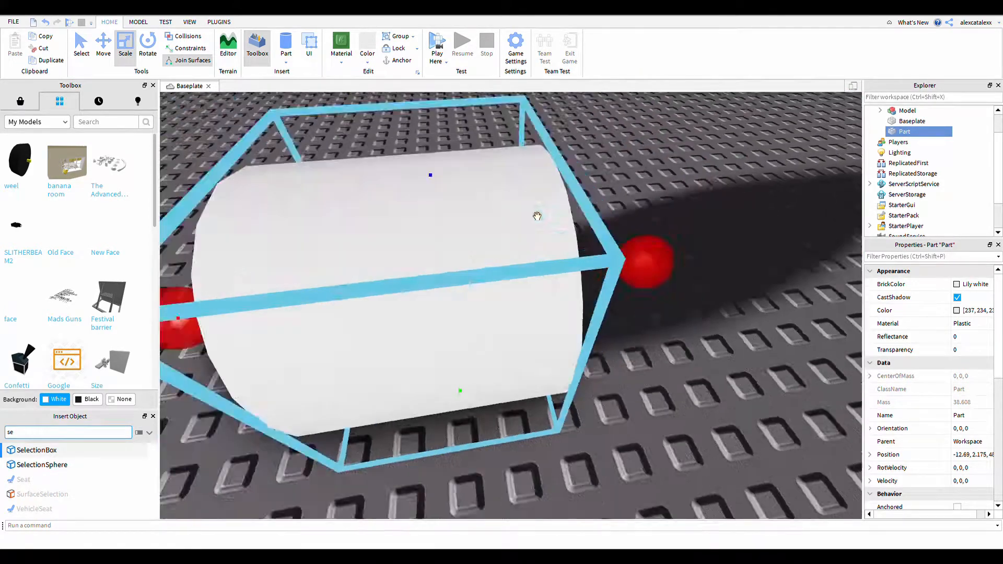
Shorten the cylinder along its axis to about 0.89 studs so it forms a flat wheel disc
scroll(546, 232, "down", 5)
scroll(580, 266, "up", 3)
left_click_drag(603, 283, 512, 300)
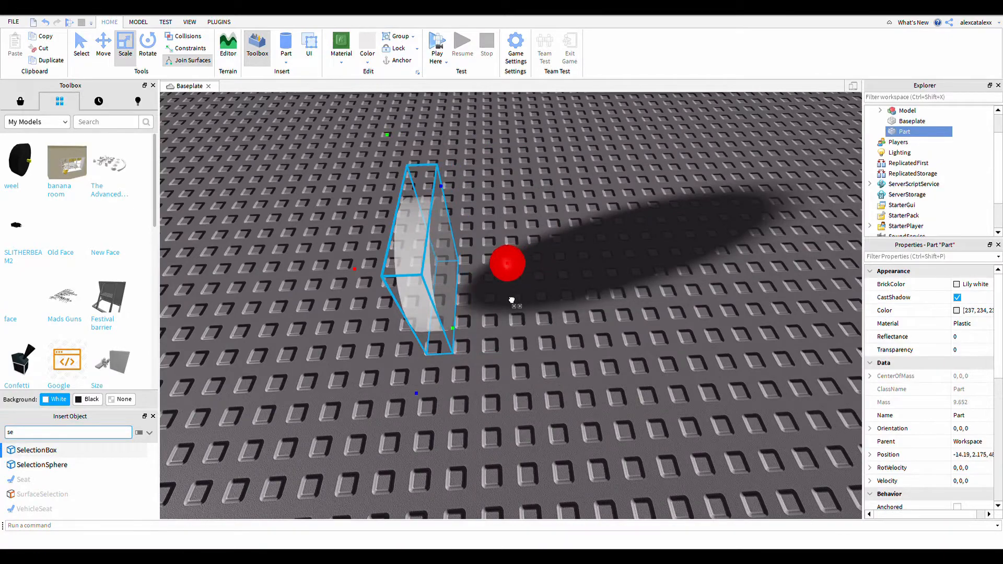
scroll(495, 283, "up", 2)
right_click_drag(495, 283, 519, 277)
scroll(513, 278, "down", 3)
left_click(517, 275)
scroll(517, 274, "up", 4)
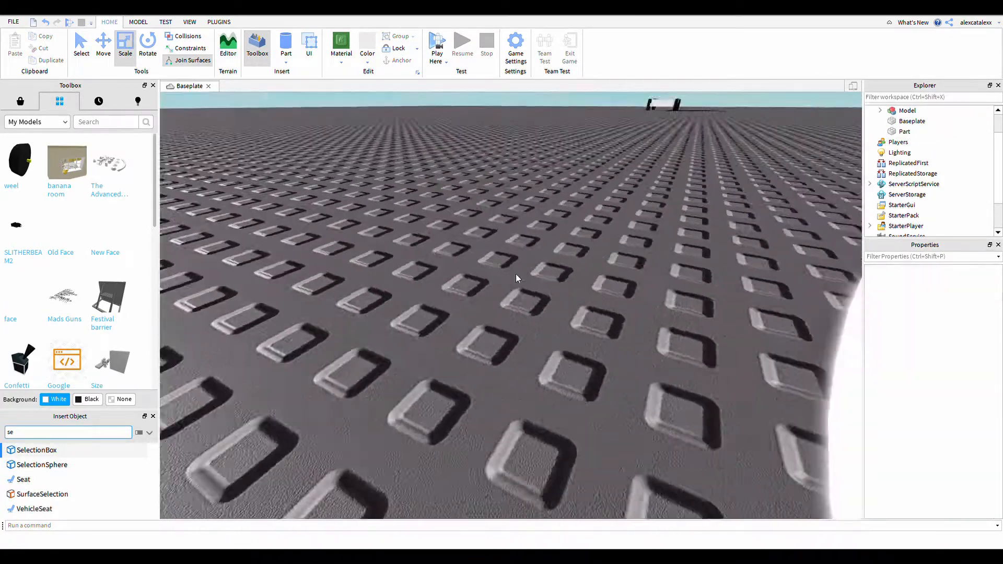
scroll(517, 275, "down", 5)
scroll(517, 275, "up", 5)
scroll(519, 276, "down", 4)
left_click_drag(327, 381, 429, 349)
left_click(649, 358)
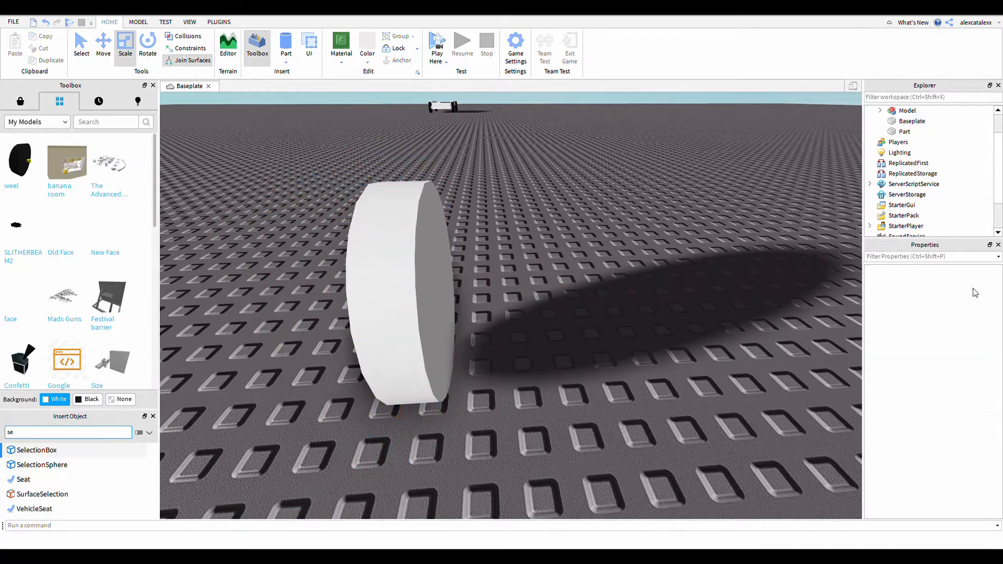
Change the wheel's RightSurface to a surface type with a protruding yellow axle
left_click(411, 311)
scroll(936, 403, "down", 7)
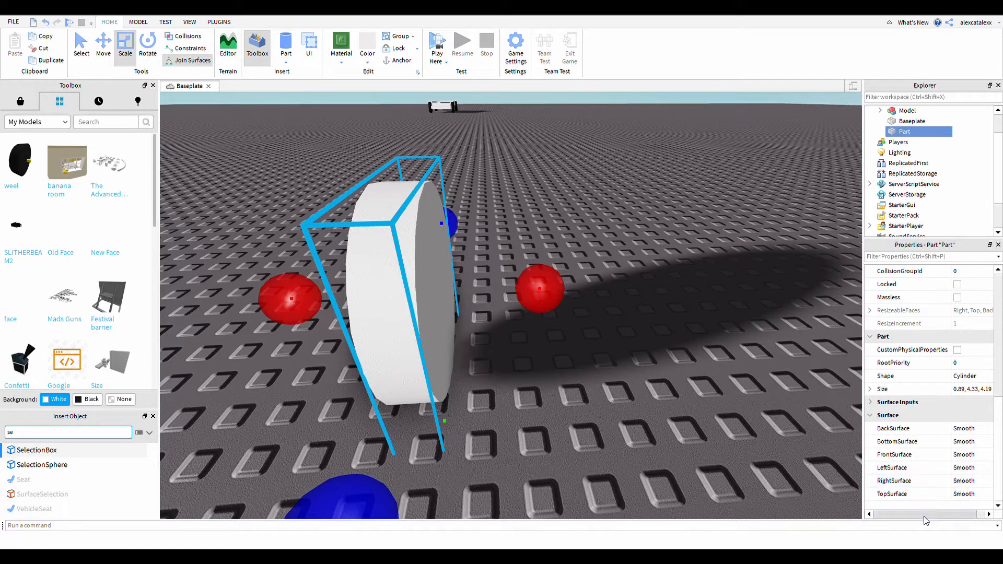
left_click_drag(925, 520, 999, 492)
left_click(979, 482)
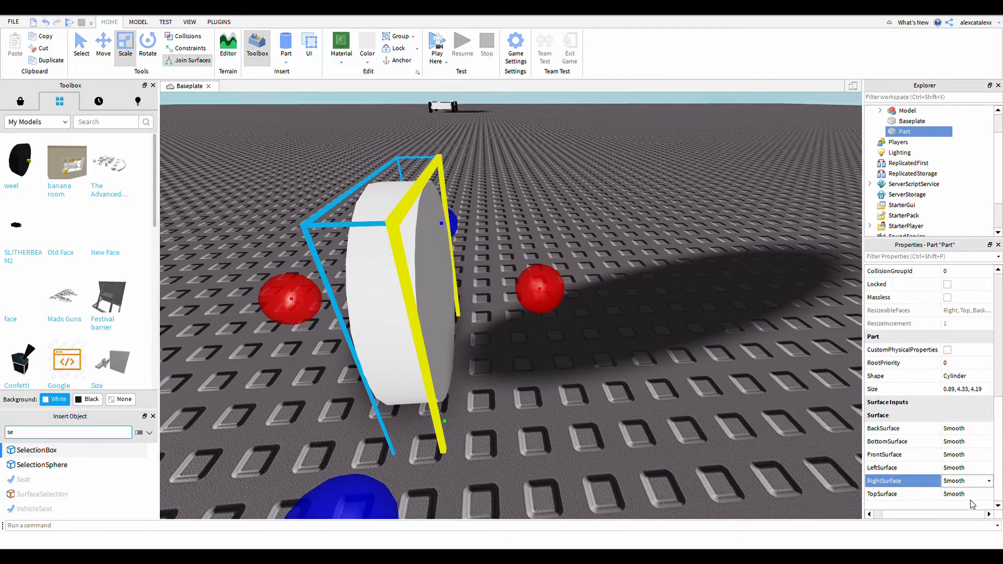
Examine the axle on the wheel's flat face from different angles and distances
left_click(559, 358)
key("w")
right_click_drag(559, 359, 575, 375)
key("d")
key("a")
key("s")
key("w")
key("s")
key("s")
key("d")
right_click_drag(649, 371, 566, 329)
key("s")
key("w")
key("s")
key("w")
key("s")
key("w")
key("s")
key("s")
key("d")
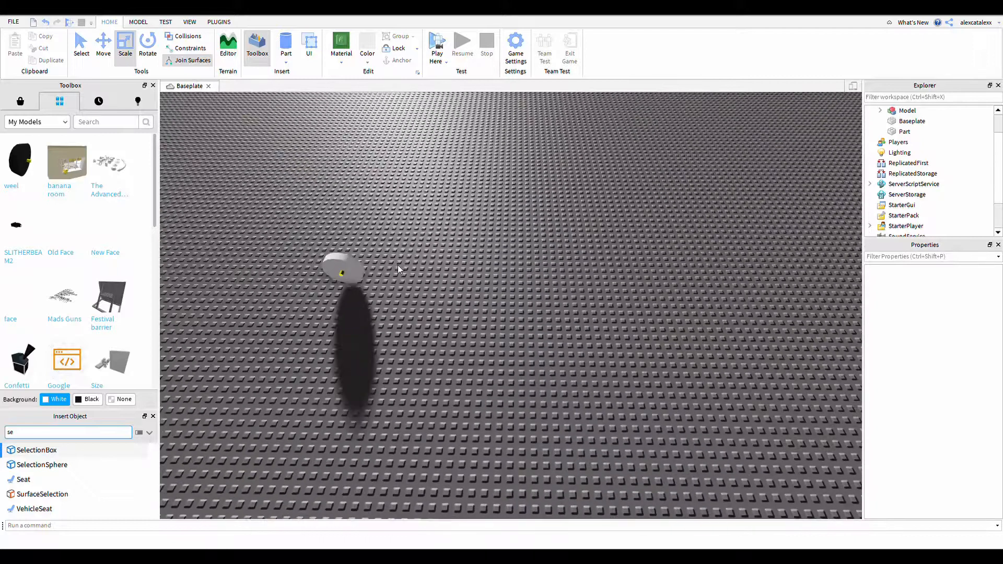
Duplicate the wheel and move the copy sideways, leaving a wheelbase gap between the two in the same line
left_click(362, 281)
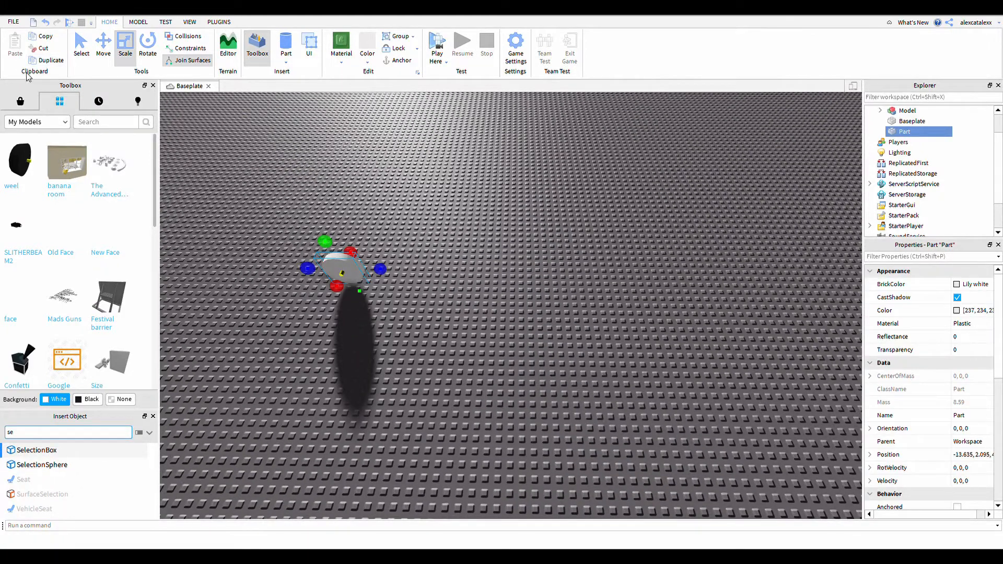
left_click(48, 60)
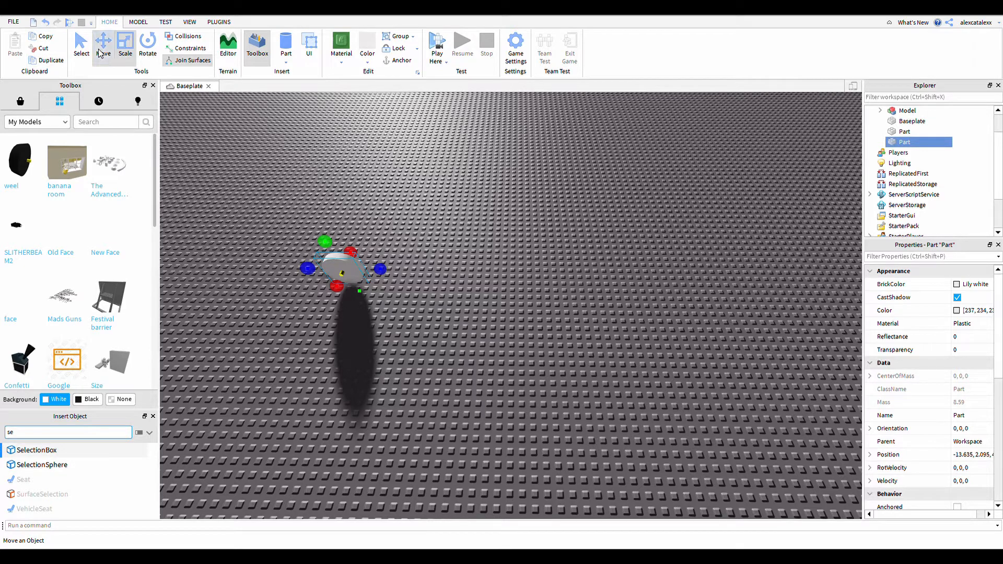
left_click_drag(418, 289, 545, 294)
left_click(544, 290)
right_click_drag(544, 290, 543, 290)
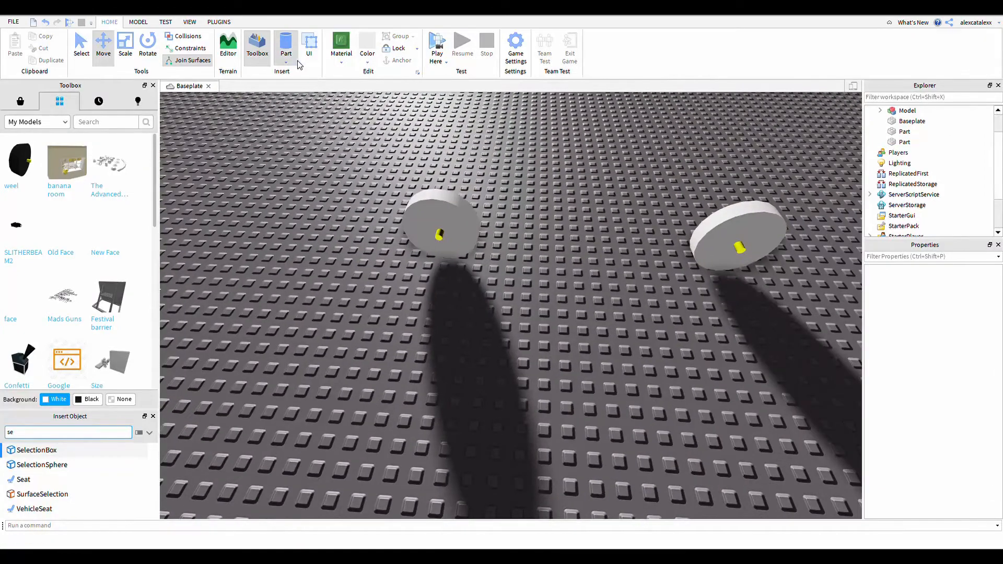
Insert a block part between the wheels and move it in front of the first wheel's axle
left_click(304, 76)
right_click_drag(579, 286, 593, 303)
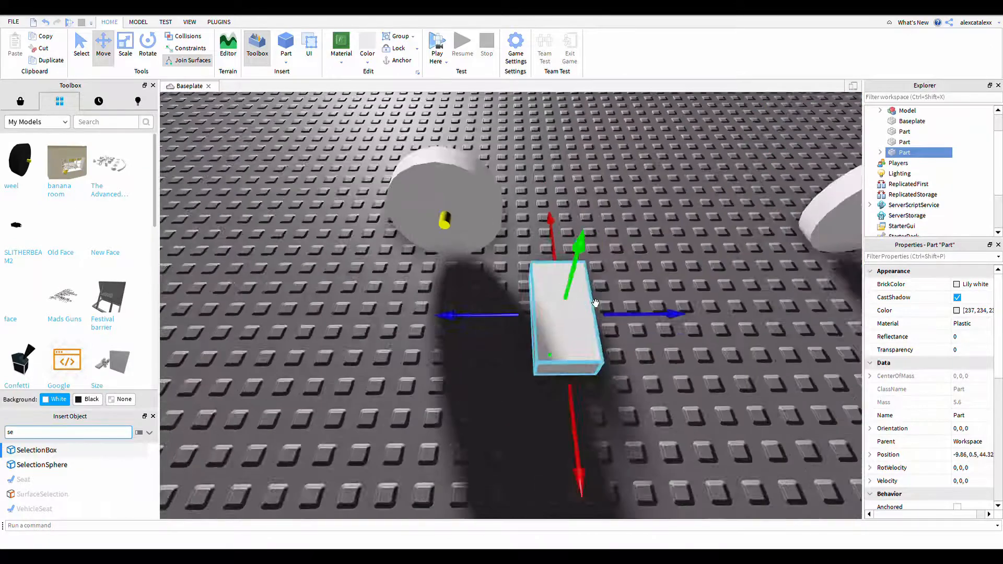
scroll(579, 287, "down", 2)
left_click_drag(508, 324, 429, 333)
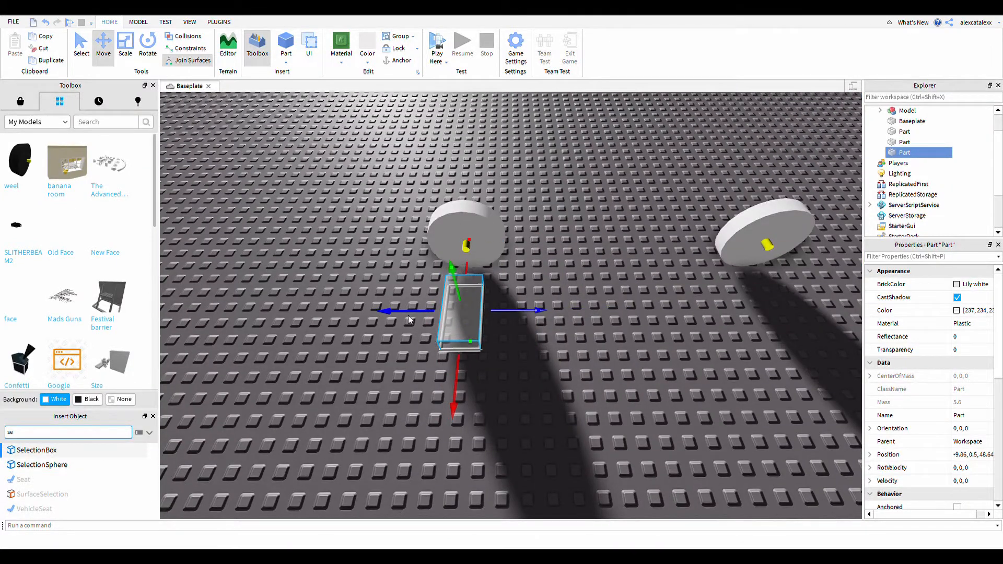
scroll(433, 325, "up", 3)
right_click_drag(428, 334, 454, 340)
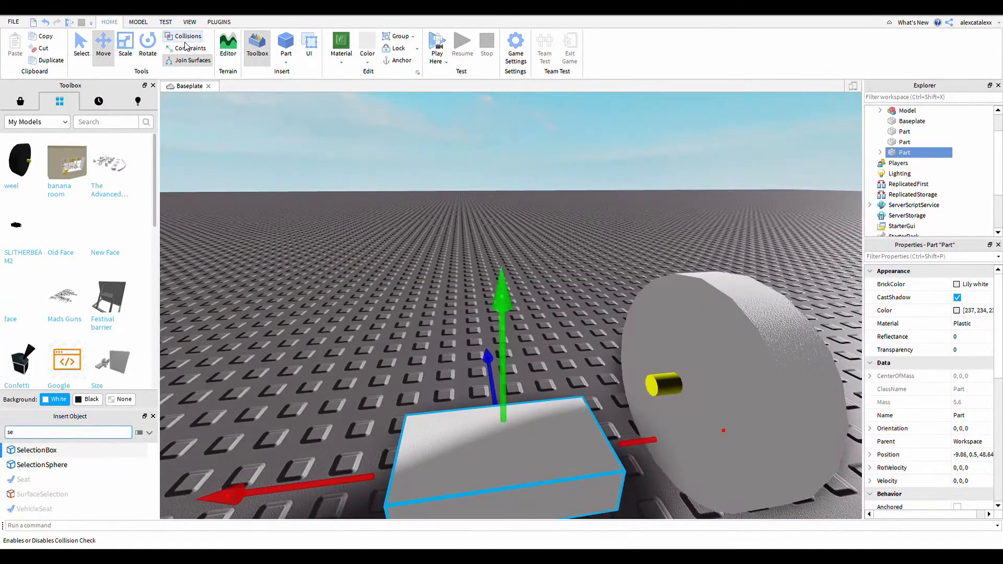
Enable collisions and raise the block to the height of the wheel's axle, at a Y position of about 2.04
right_click_drag(325, 146, 405, 207)
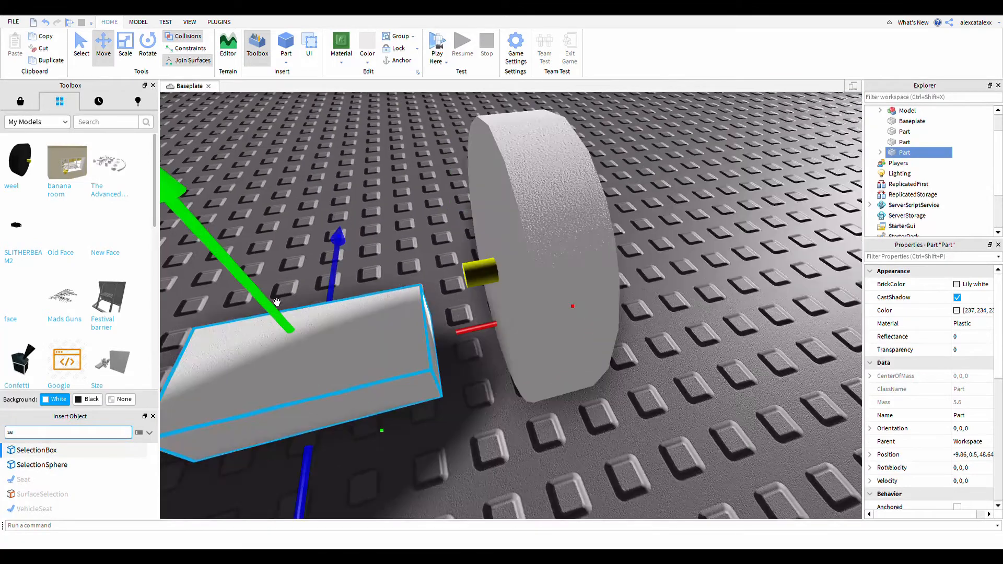
left_click_drag(277, 303, 220, 202)
key("f")
right_click_drag(349, 305, 454, 294)
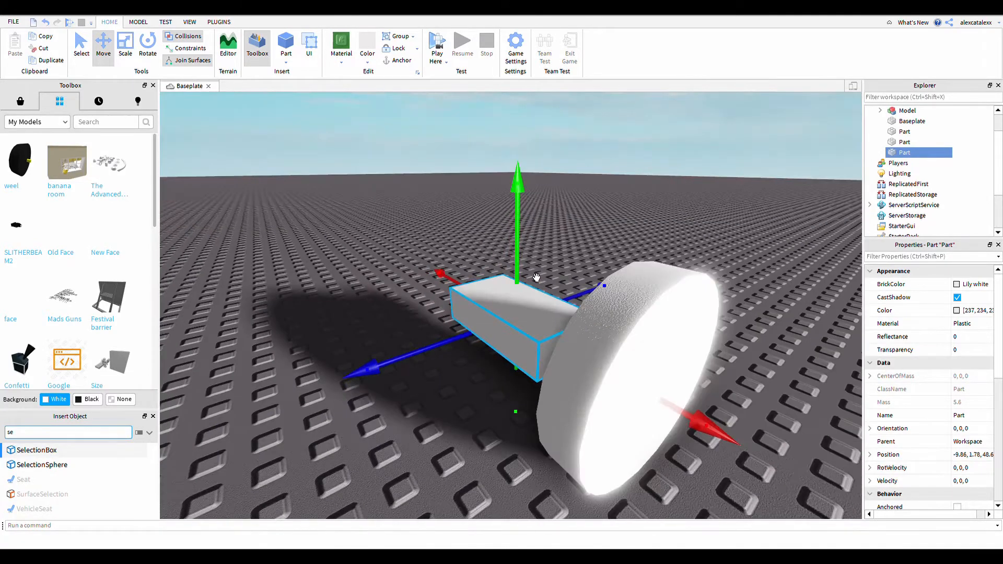
left_click_drag(536, 277, 535, 267)
scroll(535, 267, "up", 3)
right_click_drag(534, 266, 561, 321)
scroll(580, 321, "down", 2)
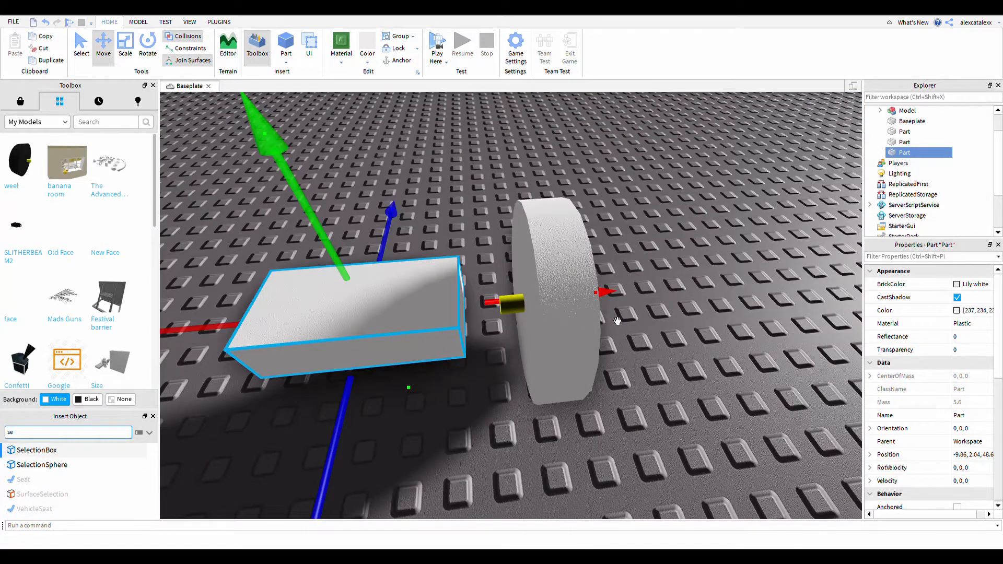
Slide the block along the X axis against the first wheel, to an X position of about -11.19
left_click_drag(617, 320, 691, 315)
scroll(681, 315, "up", 3)
right_click_drag(691, 315, 433, 235)
scroll(638, 314, "down", 6)
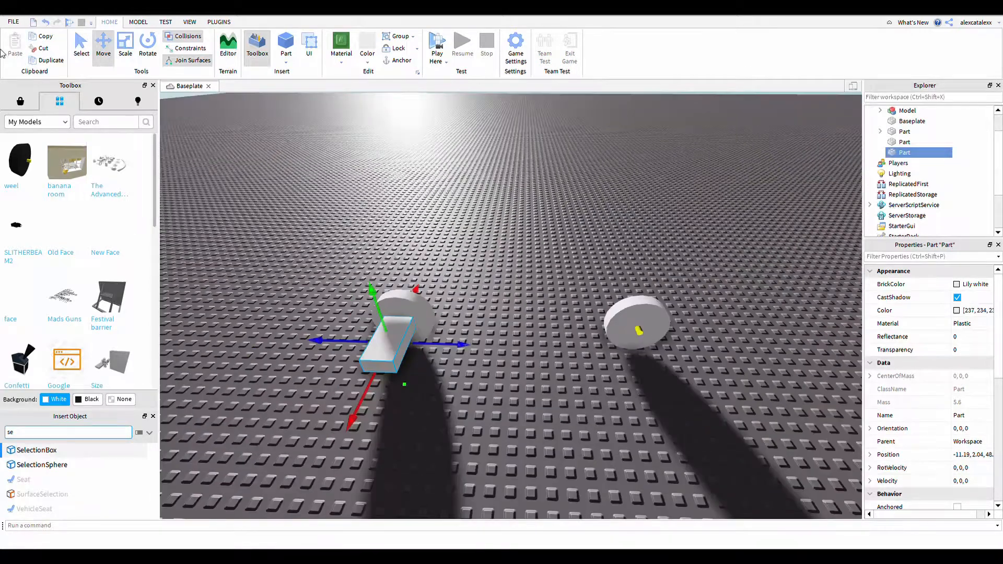
Scale the block lengthwise from the first wheel until it reaches the second wheel, forming the car's base
left_click(127, 46)
left_click_drag(452, 360, 728, 396)
scroll(710, 379, "up", 3)
right_click_drag(711, 378, 710, 379)
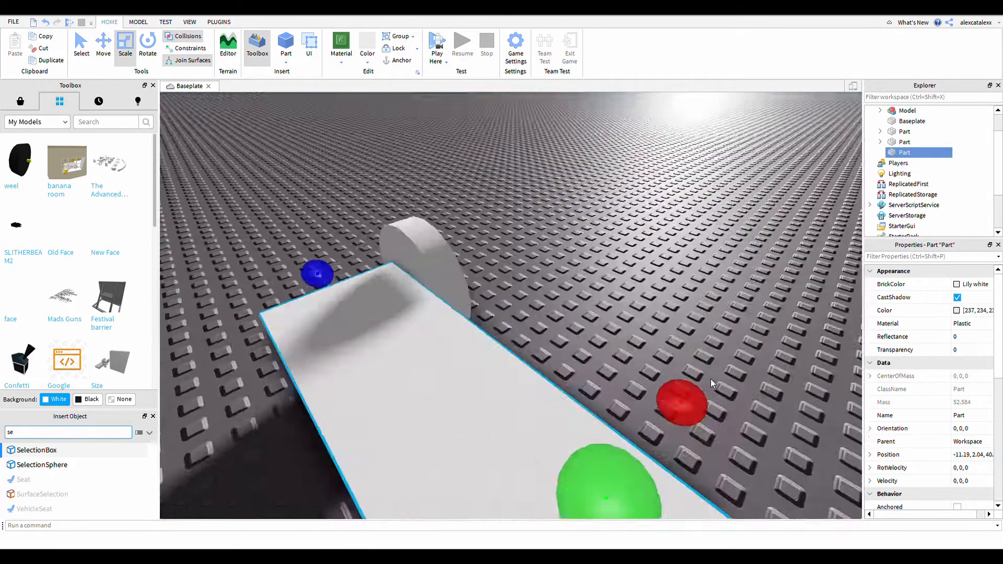
scroll(710, 378, "down", 2)
Slide the first wheel along its axle until it sits flush against the base and joins it
left_click(453, 275)
right_click_drag(453, 274, 454, 275)
left_click(101, 44)
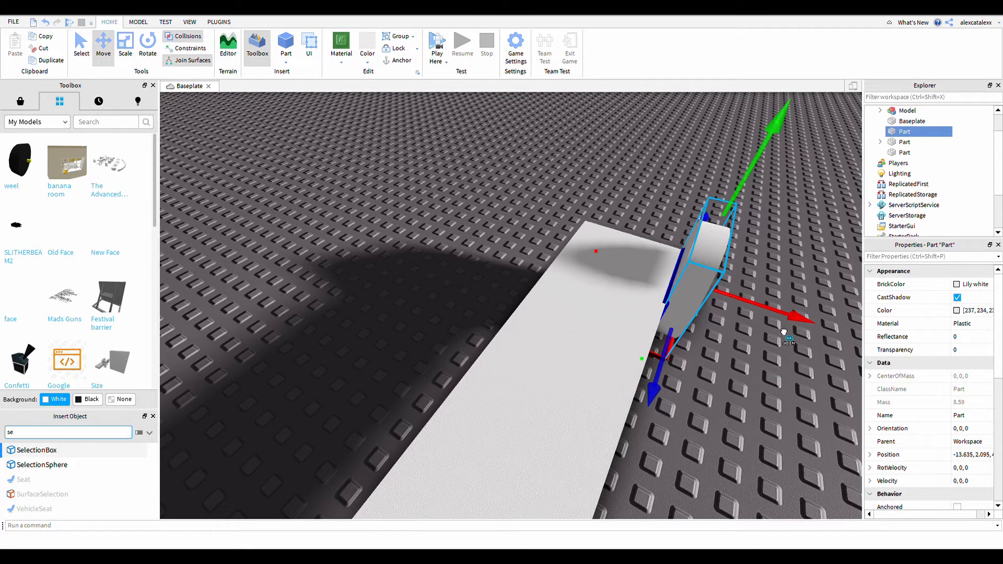
left_click_drag(784, 333, 760, 312)
right_click_drag(448, 277, 471, 285)
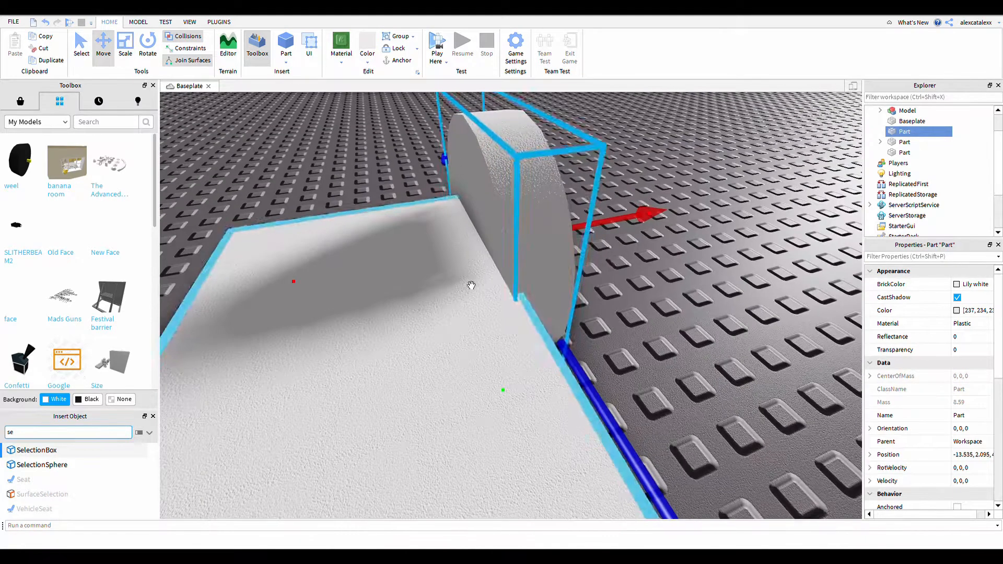
mouse_move(635, 239)
left_mouse_down()
mouse_move(648, 235)
mouse_move(643, 244)
left_mouse_up()
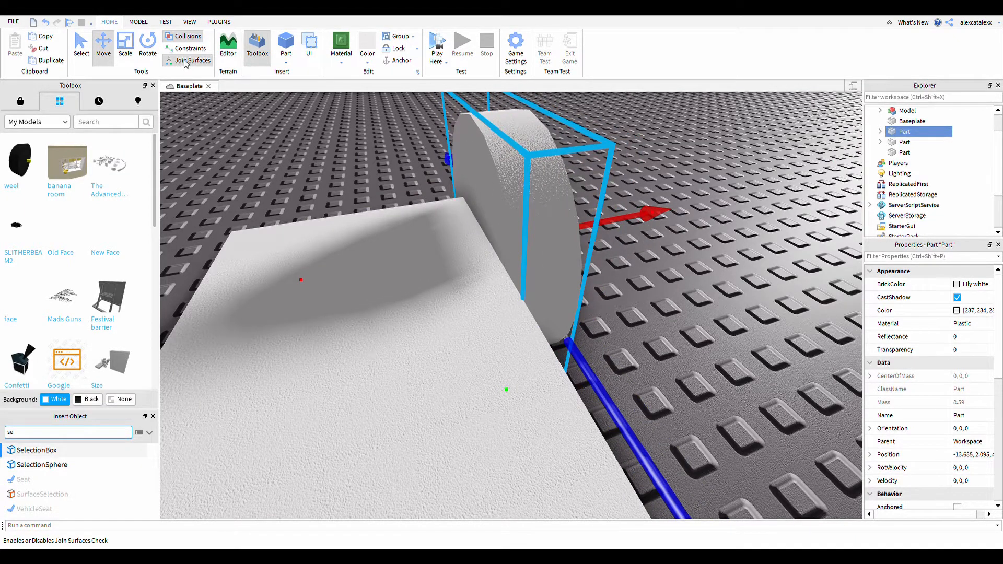
left_click_drag(650, 214, 649, 248)
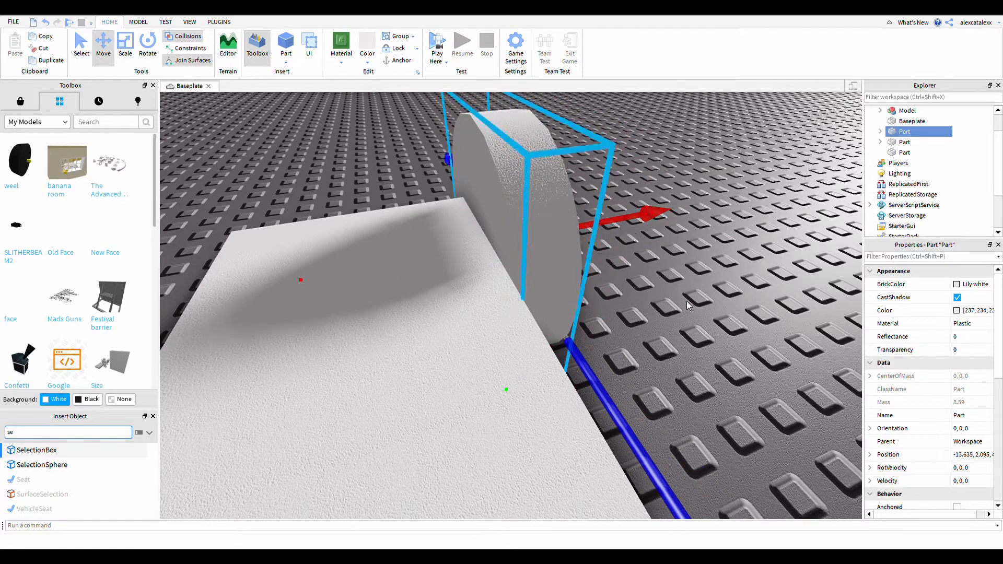
Move the second wheel along its axle to sit flush with the other end of the base and join it
left_click(687, 302)
right_click_drag(687, 302, 676, 287)
left_click(564, 215)
right_click_drag(564, 215, 562, 215)
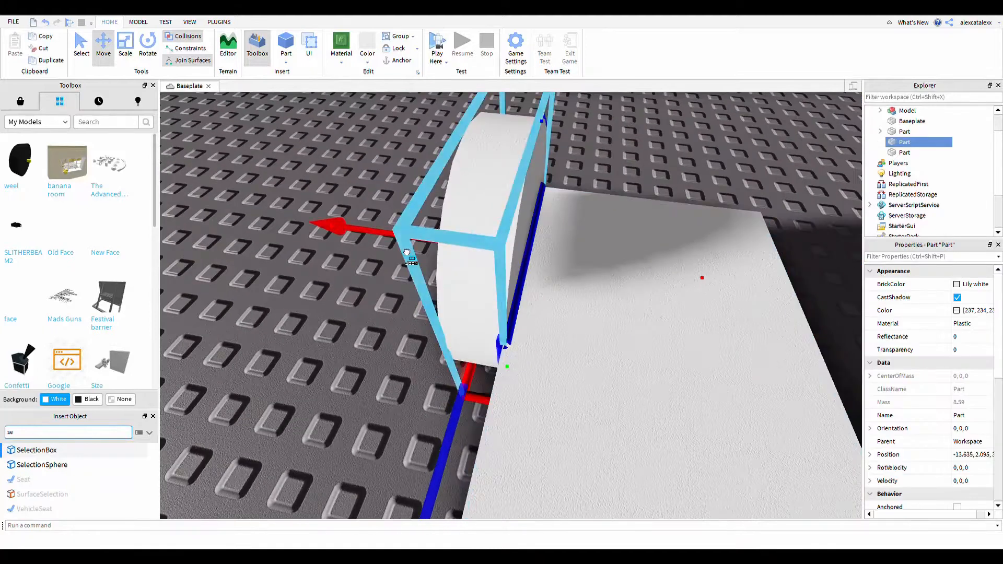
mouse_move(407, 252)
left_mouse_down()
mouse_move(483, 282)
mouse_move(403, 253)
mouse_move(412, 258)
left_mouse_up()
right_click_drag(492, 282, 491, 282)
scroll(492, 282, "up", 3)
scroll(490, 282, "down", 5)
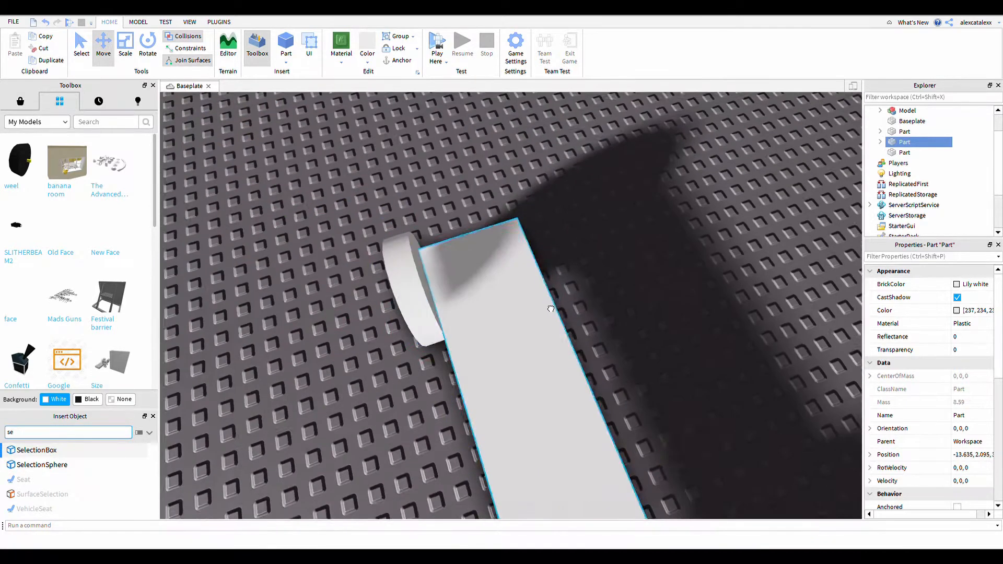
Widen the base on the side opposite the two wheels
left_click(550, 308)
right_click_drag(550, 309, 549, 302)
left_click(125, 44)
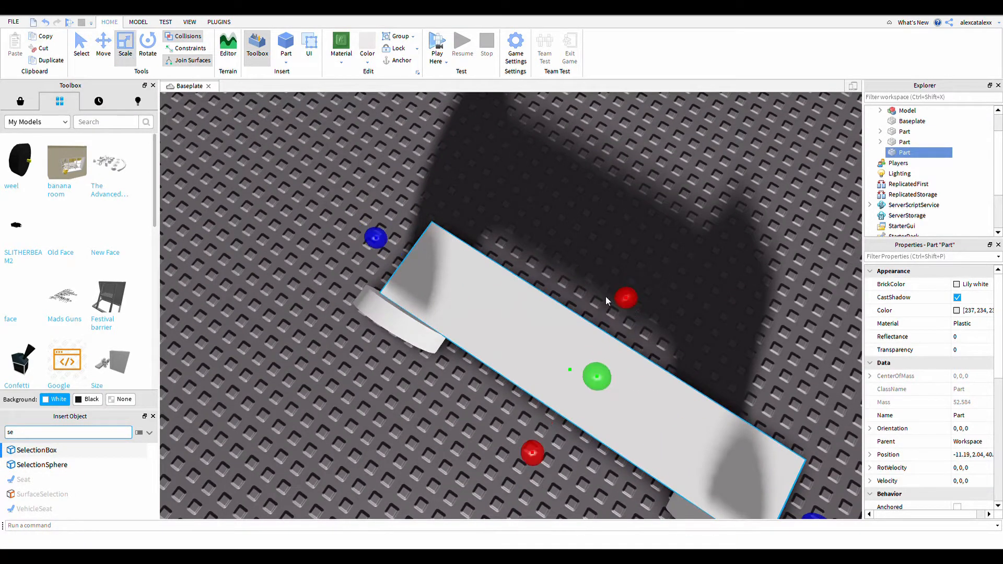
left_click_drag(626, 293, 685, 295)
left_click(387, 315)
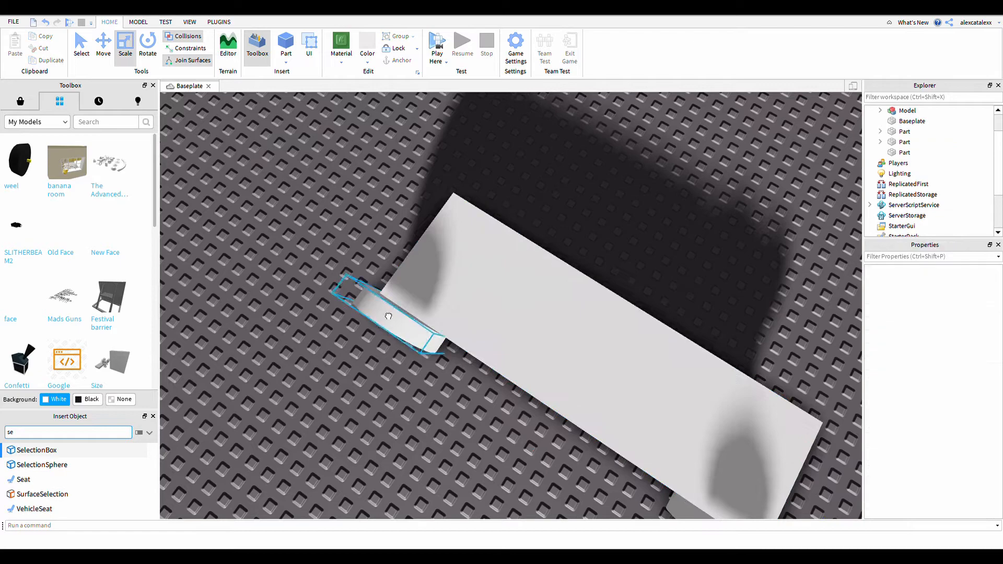
right_click_drag(387, 316, 398, 312)
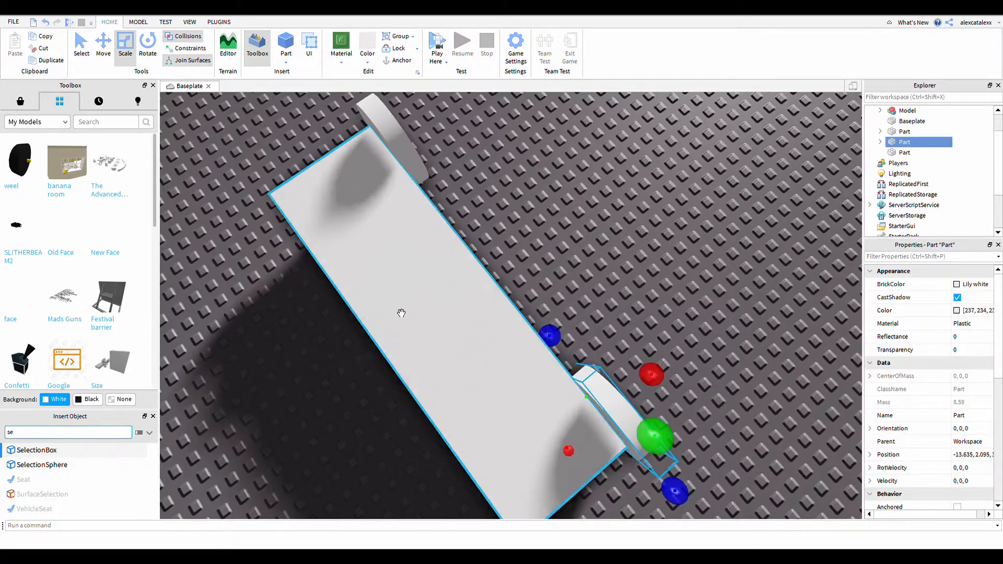
left_click(414, 154, "ctrl")
right_click_drag(613, 185, 619, 205)
scroll(613, 187, "down", 4)
scroll(619, 206, "up", 3)
scroll(621, 203, "down", 3)
left_click(623, 201)
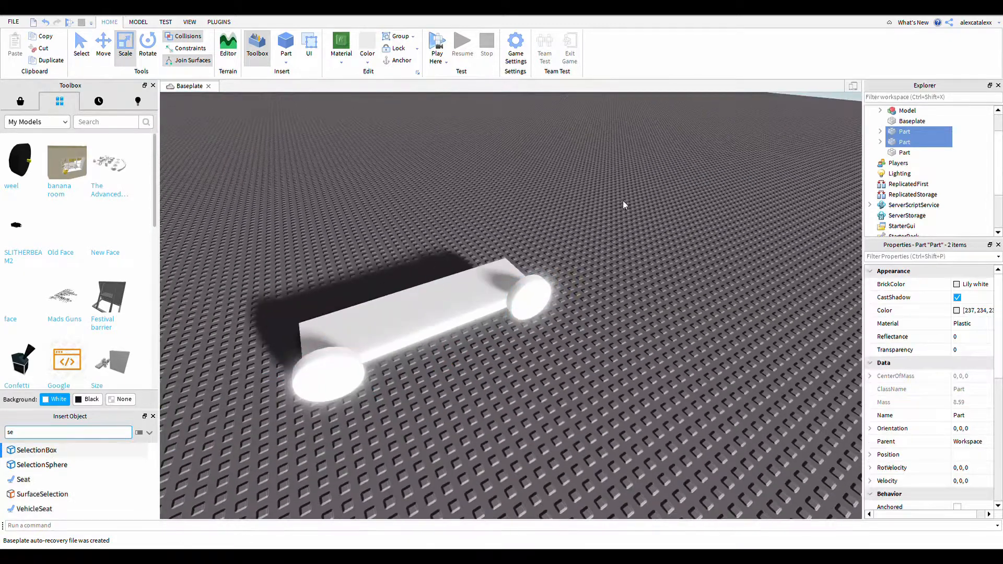
left_click_drag(660, 181, 305, 449)
left_click(465, 349)
right_click_drag(465, 348, 469, 343)
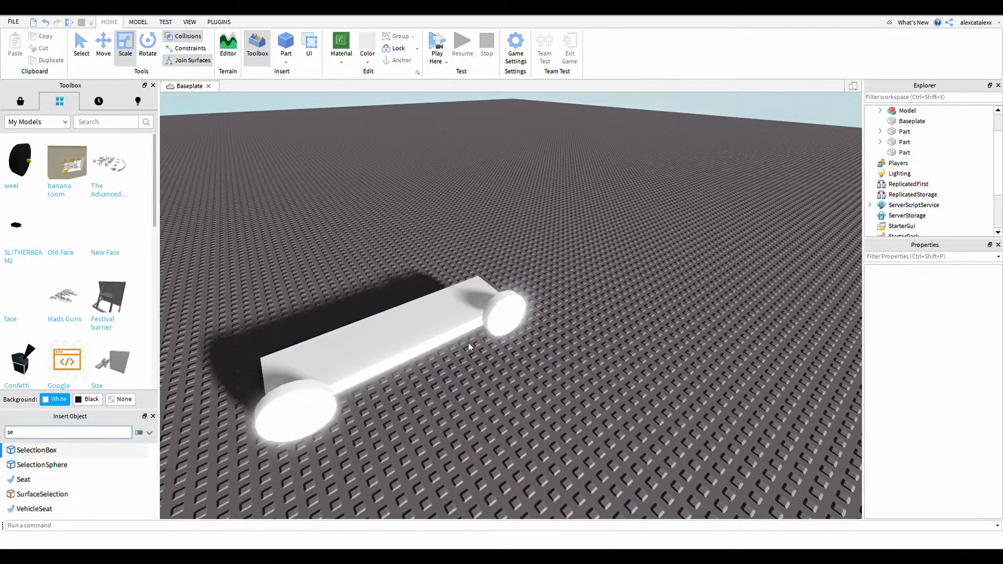
Select both wheels together and duplicate them
left_click(524, 330)
left_click(309, 425, "ctrl")
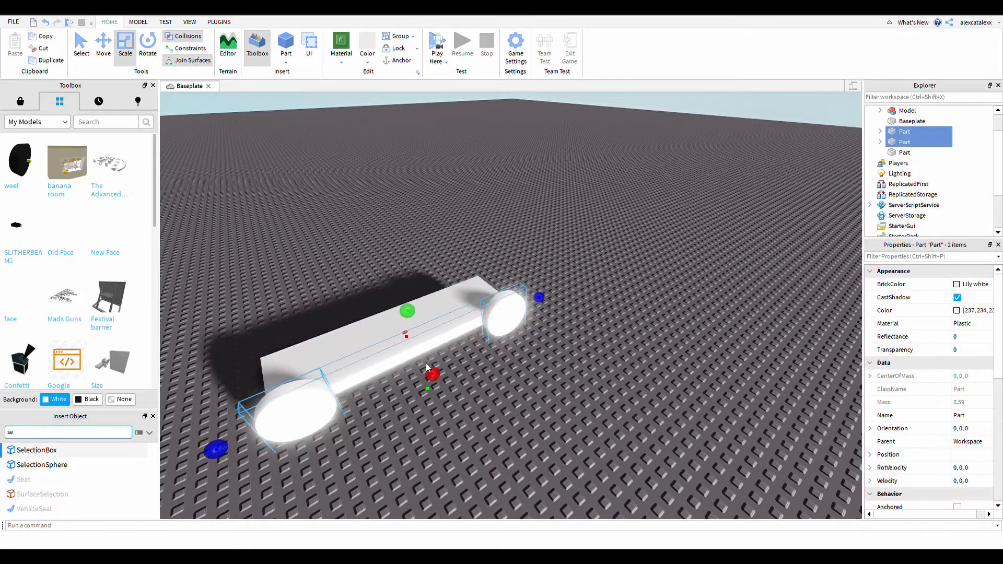
right_click_drag(309, 424, 438, 361)
left_click(46, 61)
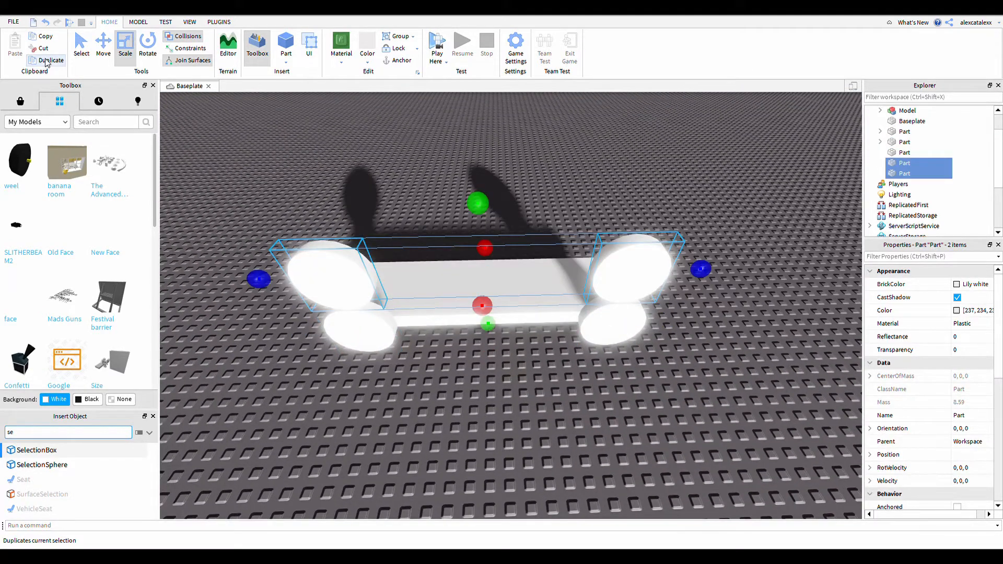
Rotate the two duplicated wheels 180 degrees and reselect both of them
key("ctrl+r")
key("ctrl+r")
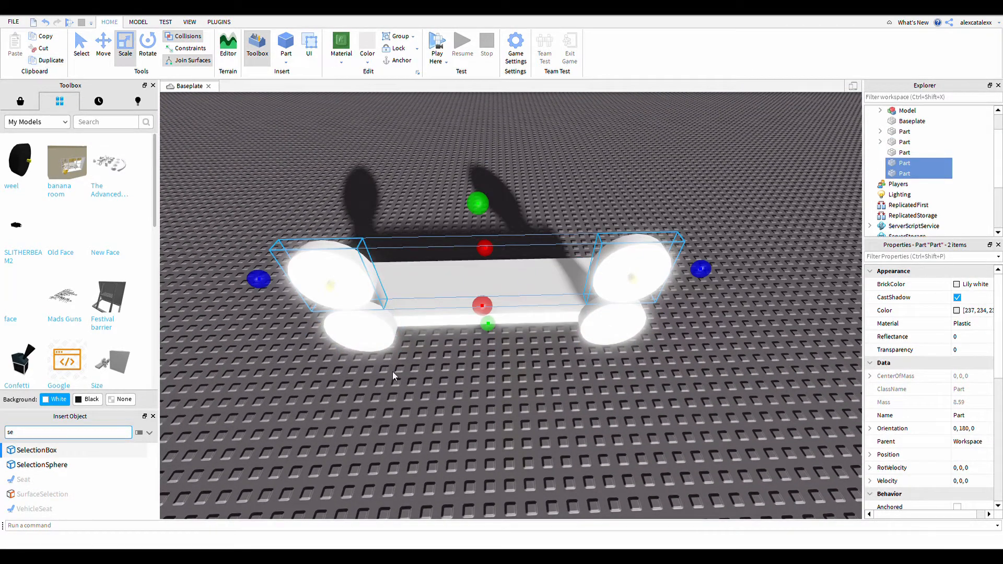
left_click(418, 395)
right_click_drag(418, 395, 586, 268)
left_click(527, 280)
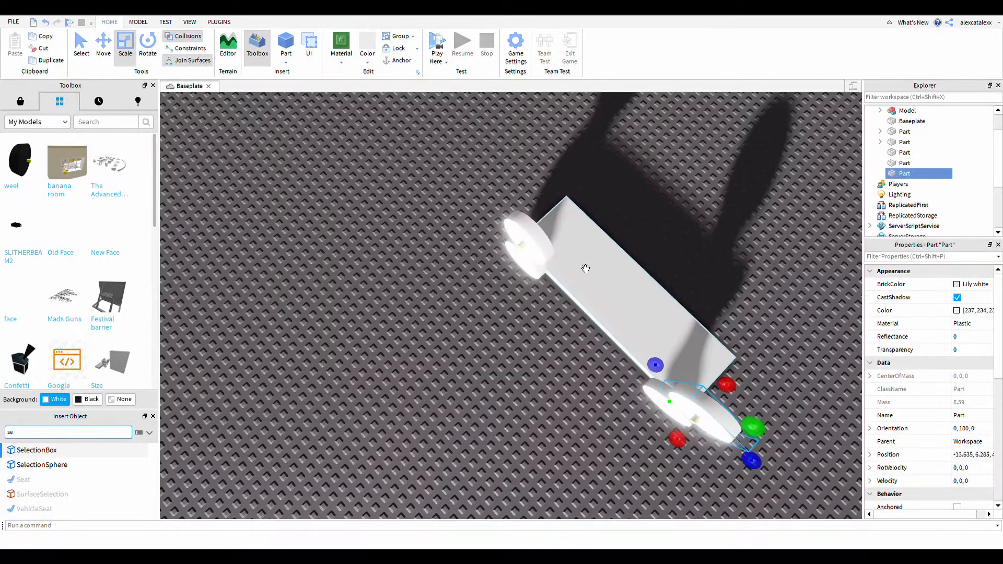
left_click(551, 262, "ctrl")
Move the two duplicated wheels across to the opposite side of the base, flush against it and joined
right_click_drag(532, 305, 478, 315)
key("ctrl+2")
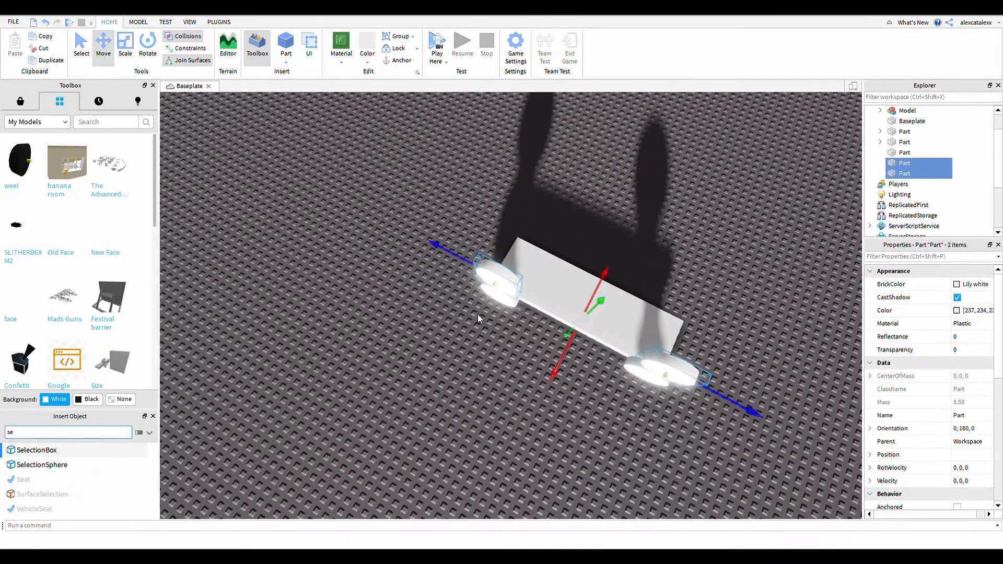
left_click_drag(568, 368, 614, 279)
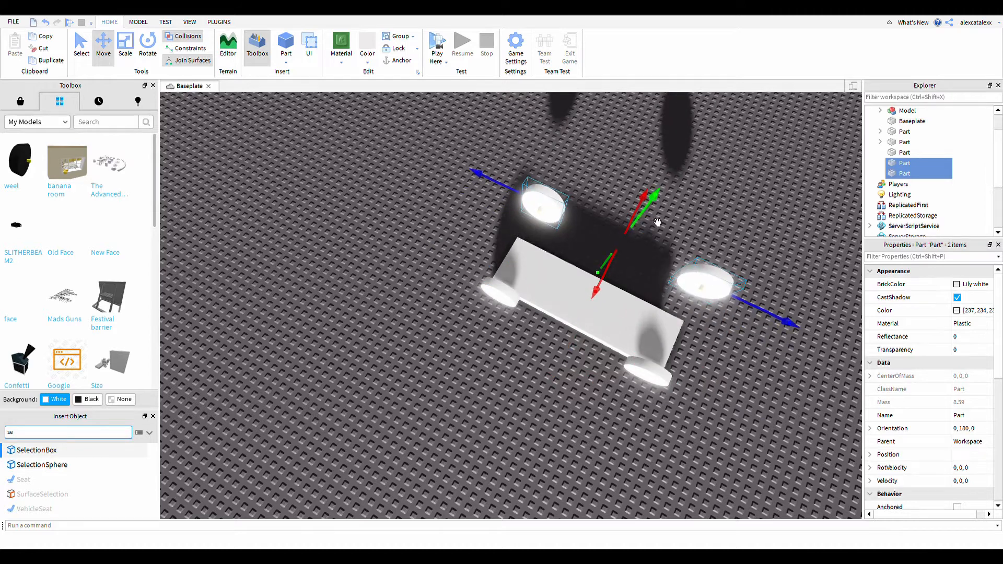
left_click_drag(663, 225, 656, 281)
key("w")
right_click_drag(637, 276, 682, 331)
scroll(683, 331, "down", 2)
left_click_drag(612, 383, 683, 344)
right_click_drag(683, 343, 357, 344)
key("w")
scroll(684, 343, "down", 3)
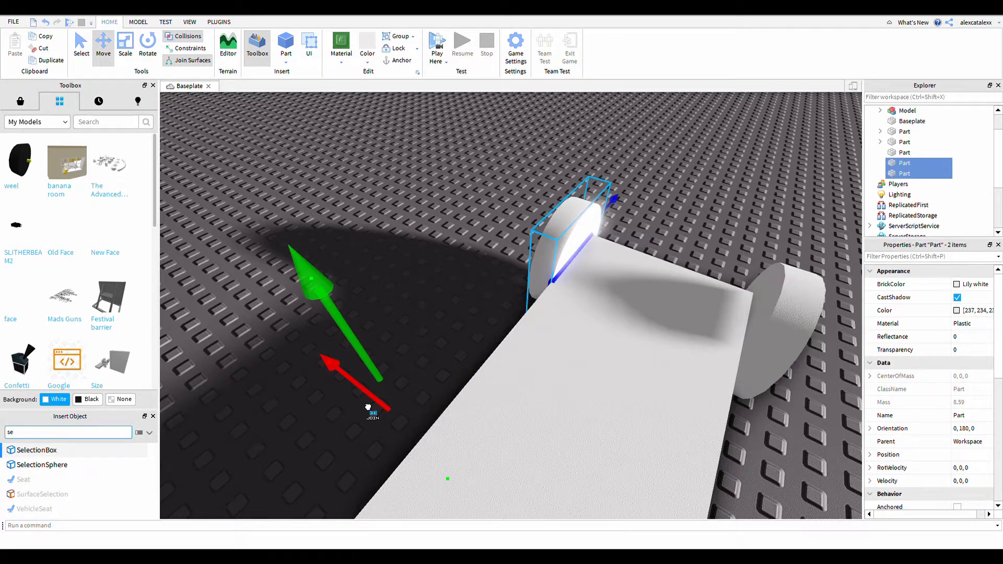
right_click_drag(367, 407, 367, 405)
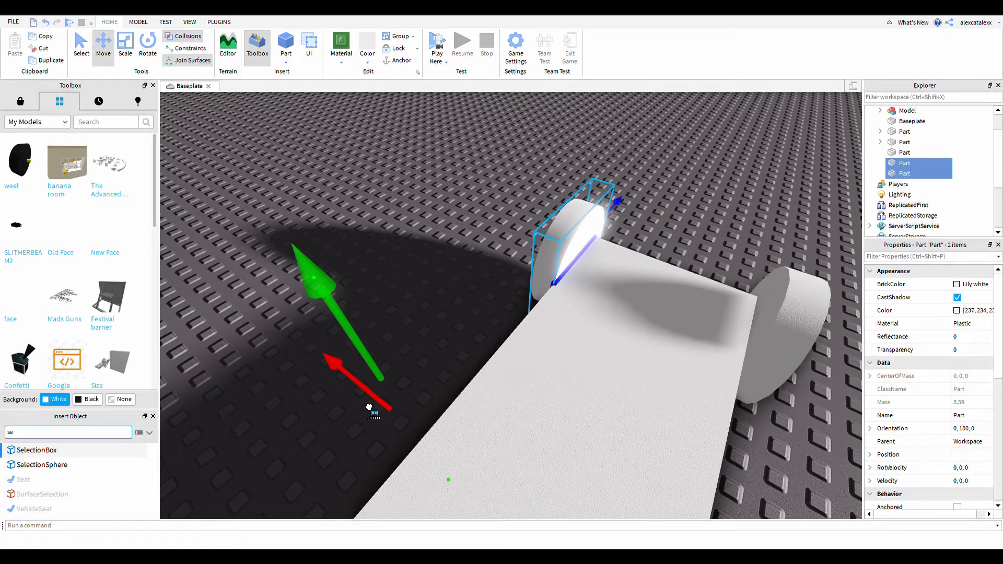
left_click(232, 410)
Examine how the four wheels sit against the base
scroll(231, 410, "down", 5)
mouse_move(231, 409)
right_mouse_down()
mouse_move(250, 425)
mouse_move(234, 409)
right_mouse_up()
scroll(245, 420, "up", 6)
scroll(234, 409, "down", 6)
scroll(234, 409, "up", 4)
scroll(234, 409, "down", 4)
scroll(234, 409, "down", 4)
scroll(234, 409, "up", 6)
scroll(233, 408, "up", 6)
scroll(234, 408, "down", 5)
scroll(234, 409, "down", 3)
scroll(233, 409, "up", 2)
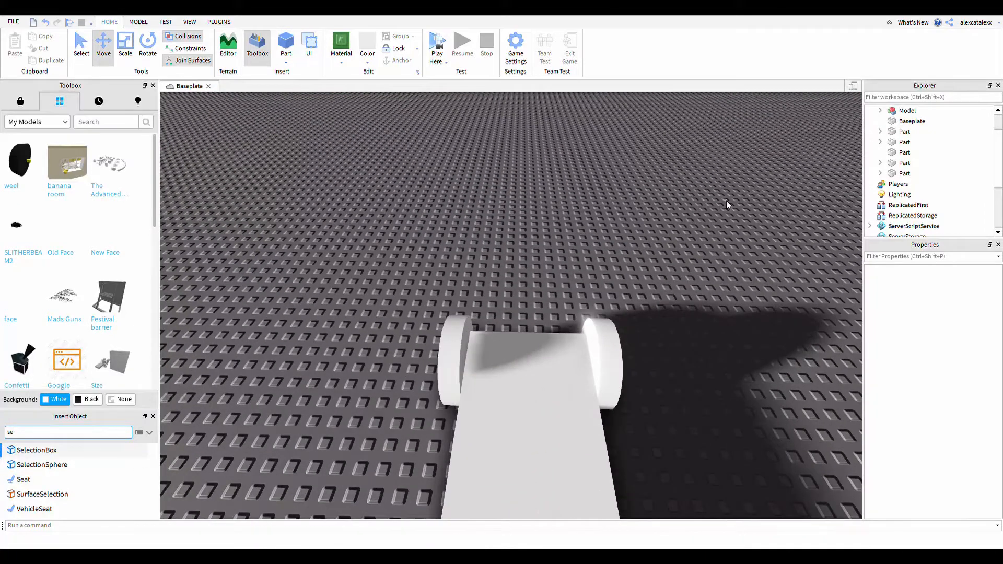
Add a VehicleSeat to the workspace and place it on one end of the base between two wheels
left_click(153, 416)
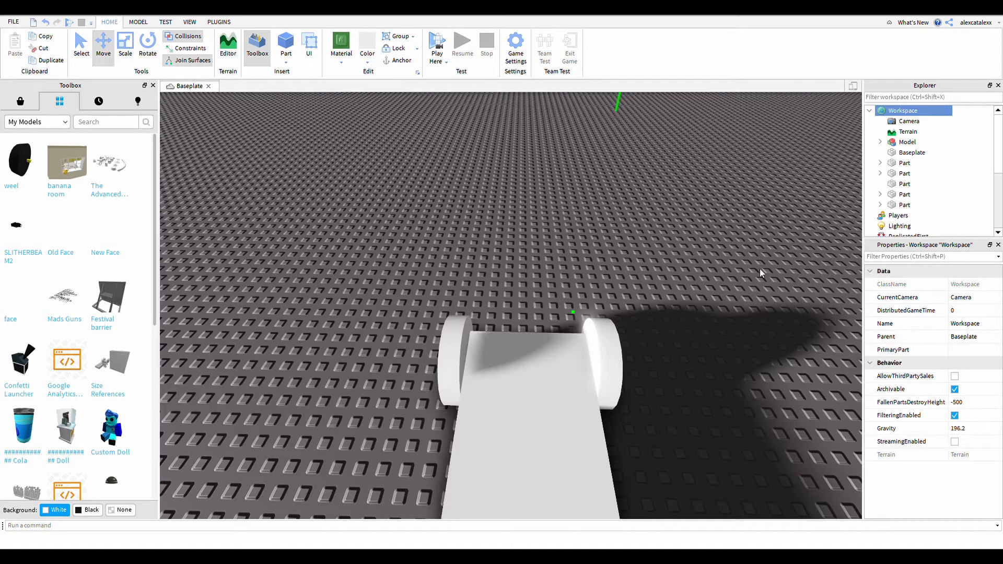
right_click_drag(797, 211, 782, 227)
scroll(782, 227, "down", 5)
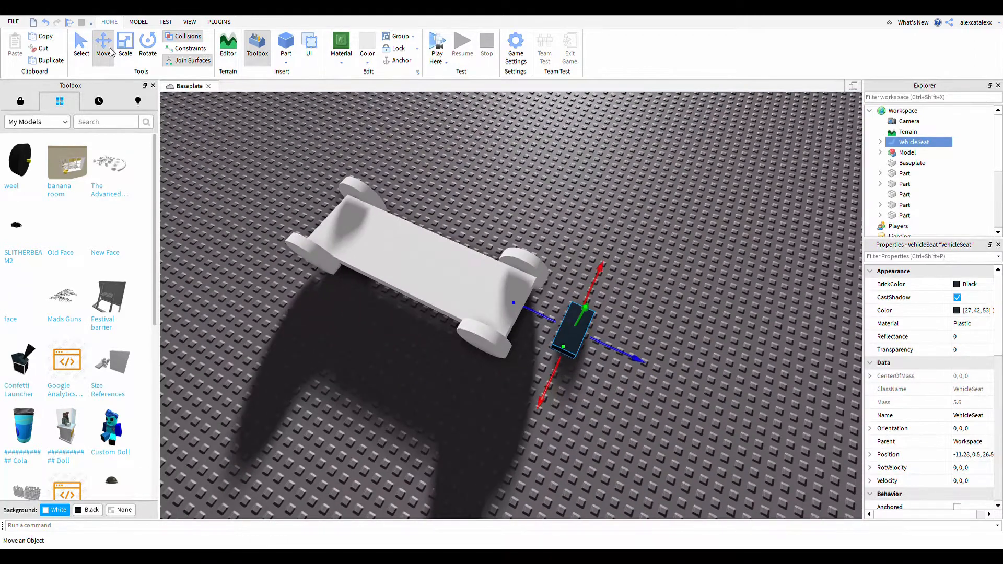
left_click(78, 52)
left_click_drag(580, 358, 508, 321)
left_click(598, 338)
Select the base, all four wheels and the VehicleSeat, and group them into one model
scroll(597, 338, "down", 5)
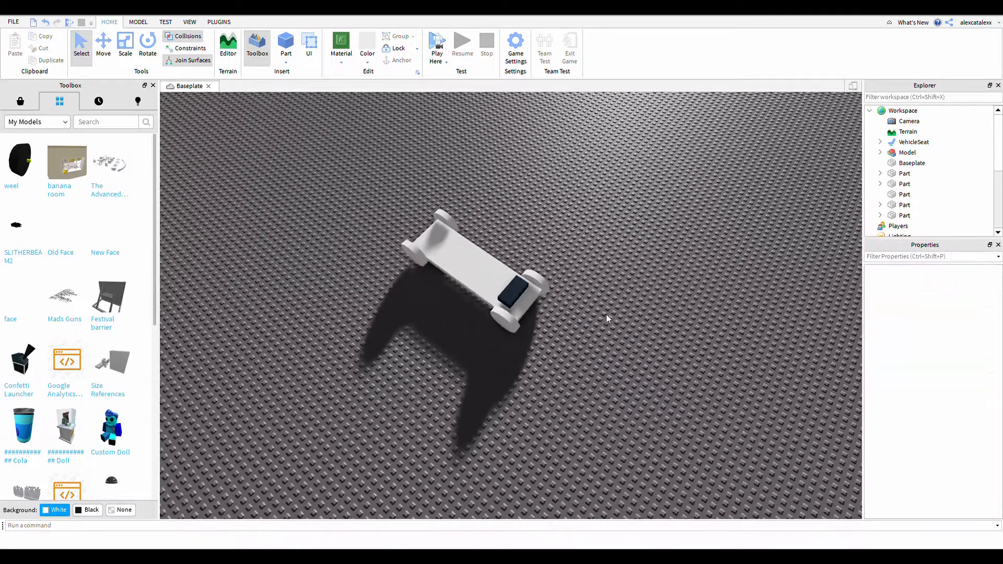
left_click_drag(741, 176, 297, 369)
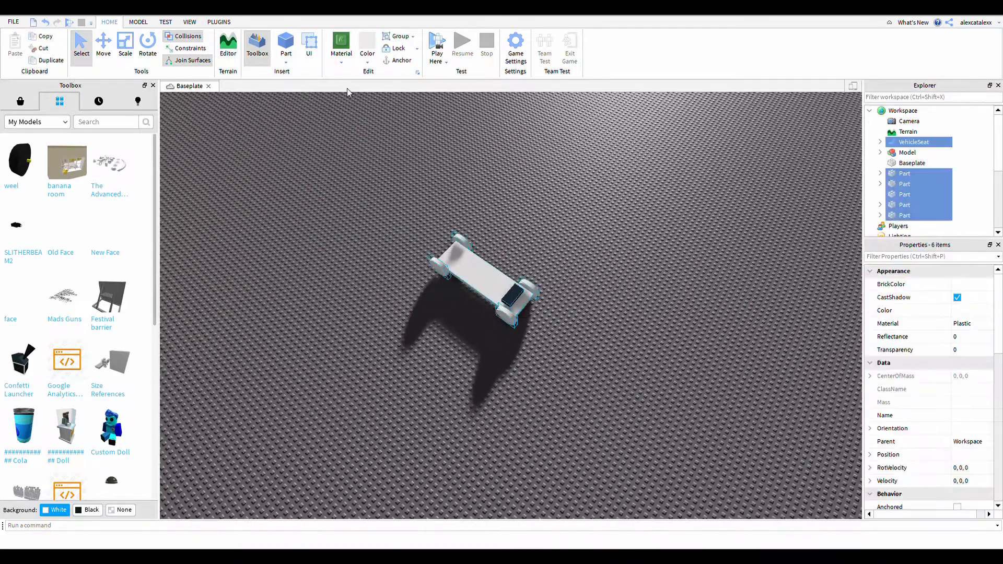
left_click(399, 36)
left_click(569, 218)
Inspect the grouped car up close from the wheels to the seat
scroll(576, 215, "up", 8)
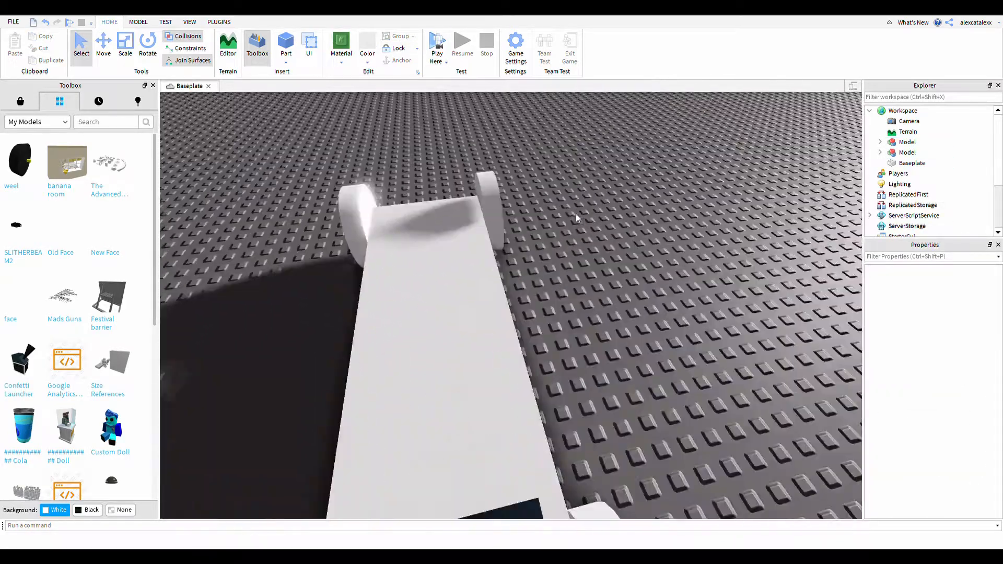
scroll(576, 213, "down", 6)
right_click_drag(575, 213, 575, 214)
scroll(576, 214, "up", 4)
scroll(575, 214, "down", 4)
scroll(577, 215, "up", 3)
scroll(577, 216, "down", 3)
scroll(576, 214, "up", 2)
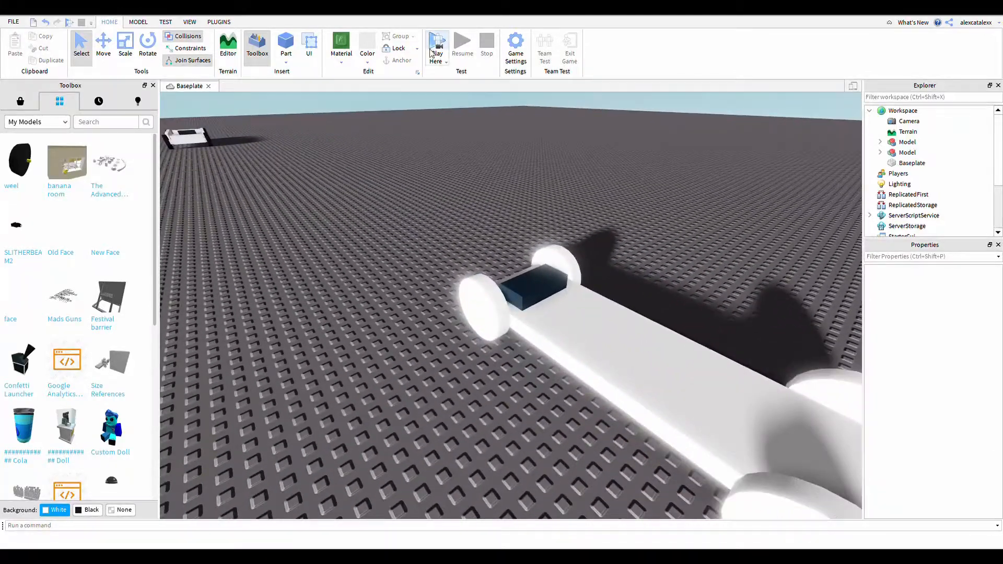
Playtest the car from the current view, drive it around the baseplate from the seat, and stop the test
left_click(438, 48)
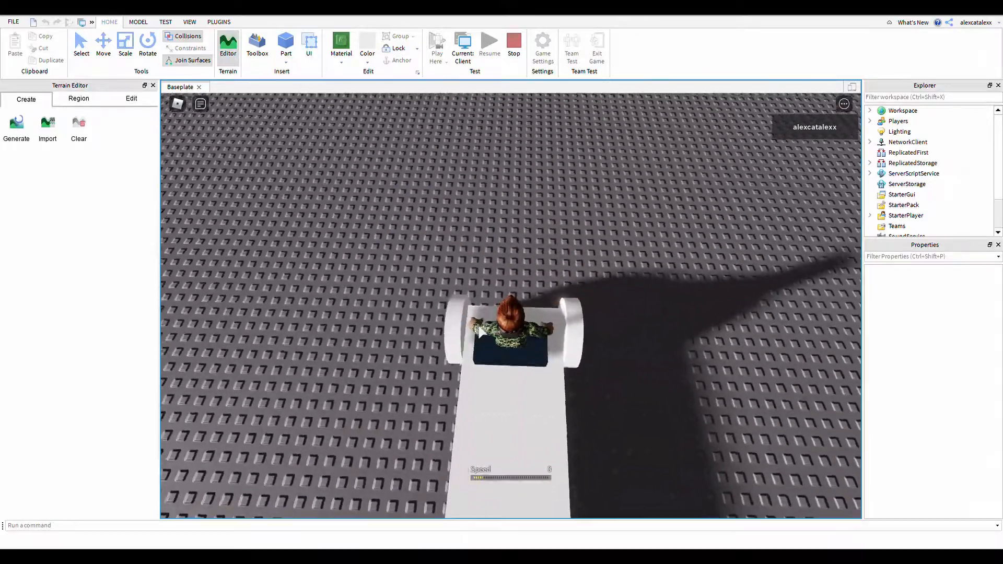
key("a")
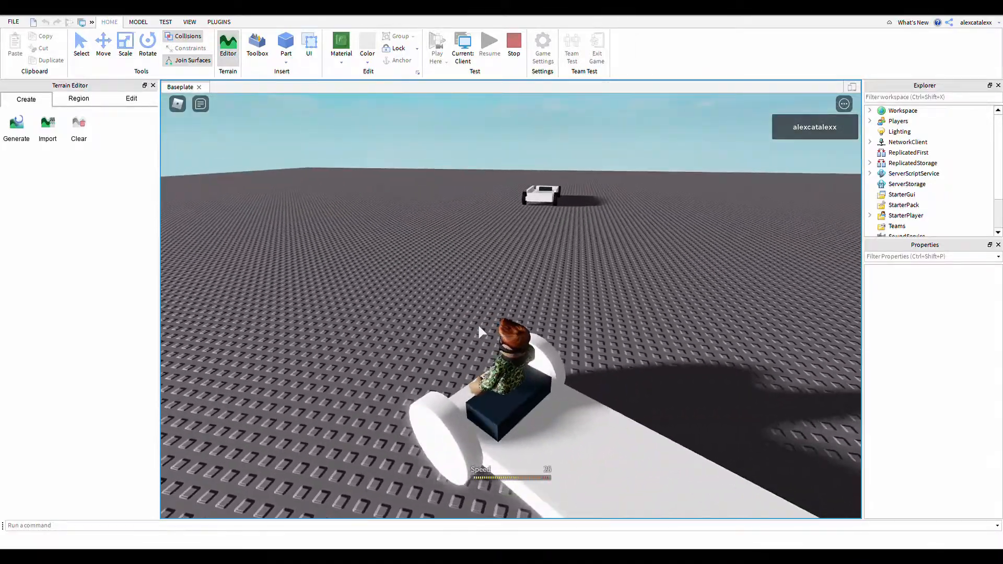
scroll(479, 326, "down", 4)
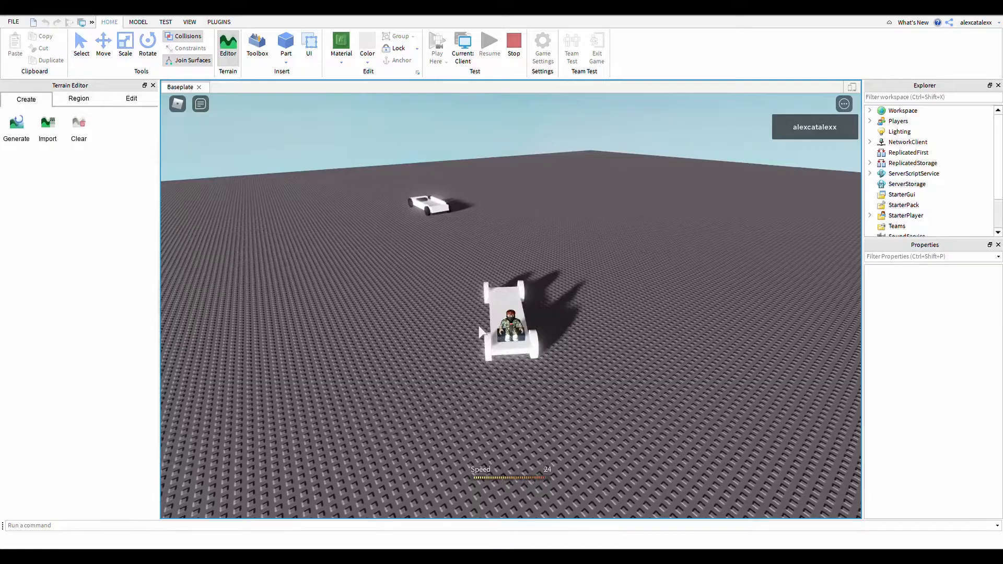
key("a")
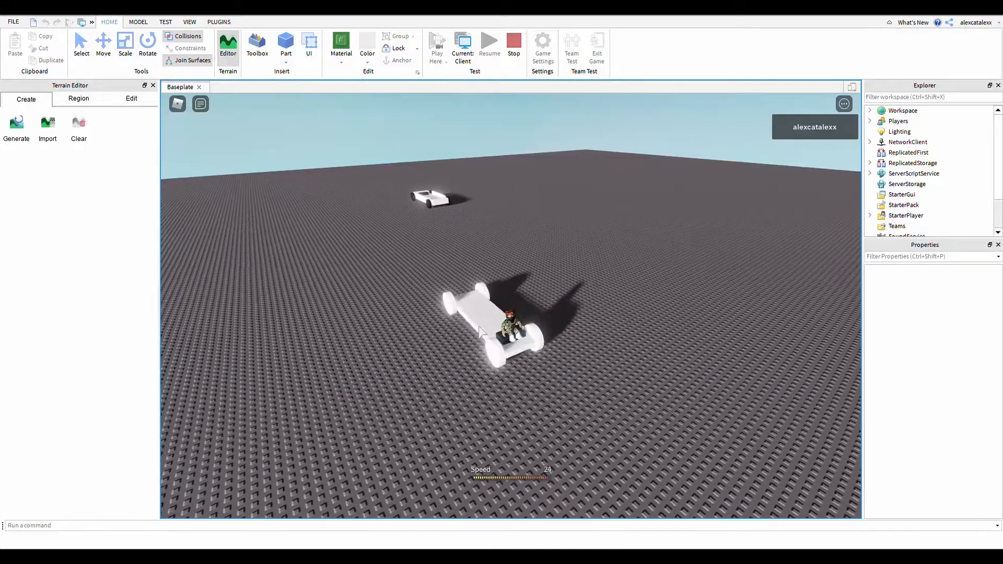
key("a")
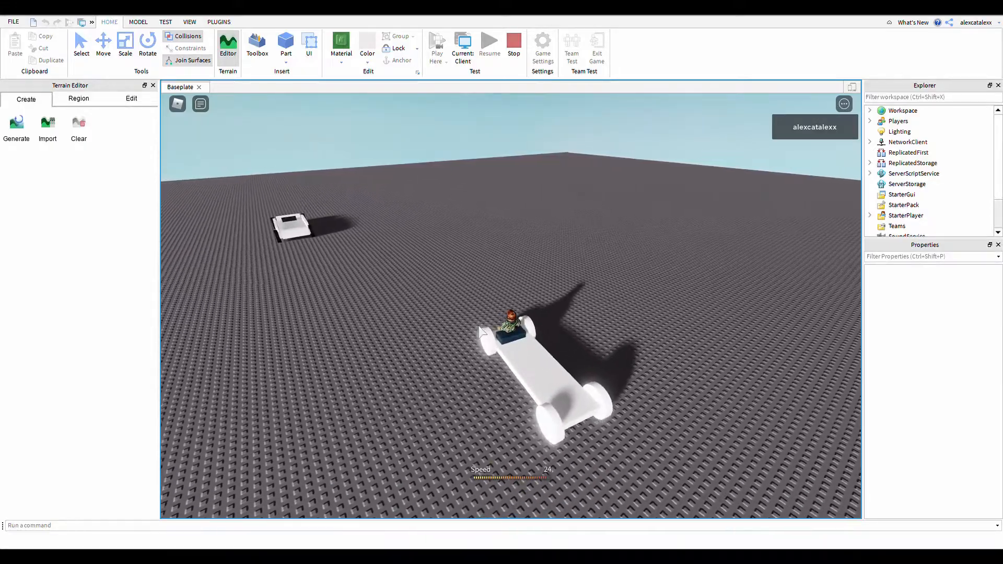
key("a")
key("w")
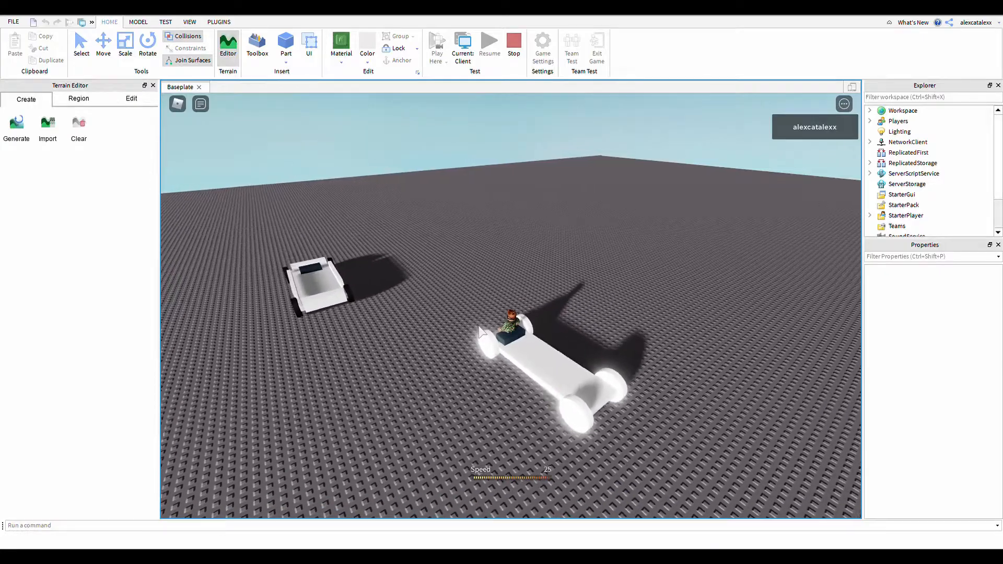
key("a")
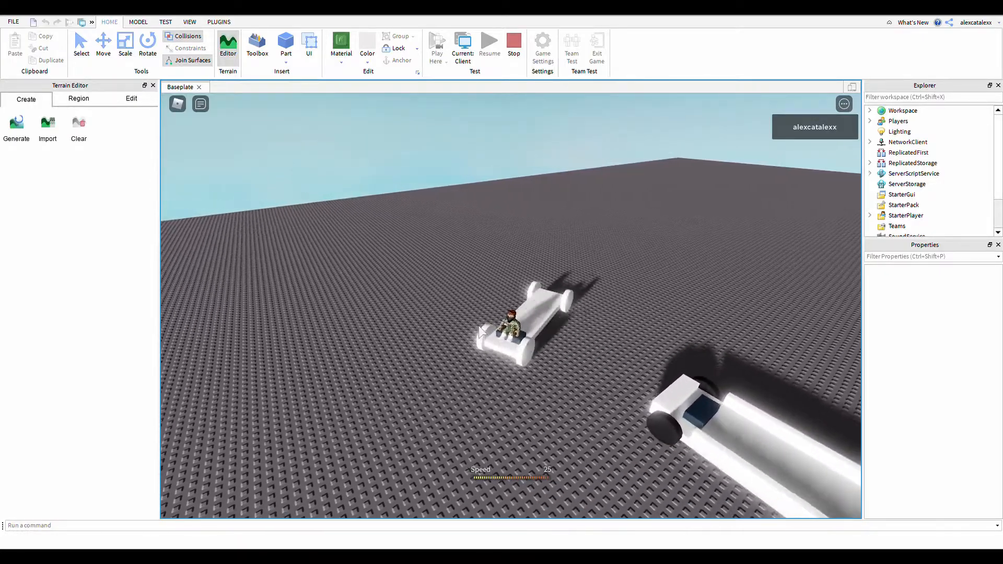
left_click(515, 57)
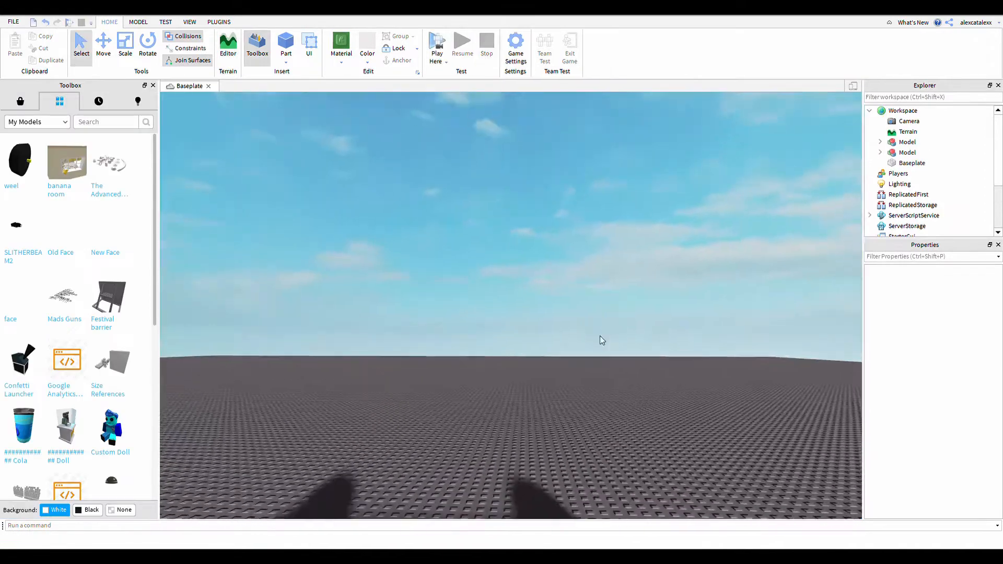
Insert a block part next to the end of the car opposite the seat
right_click_drag(600, 335, 618, 347)
key("w")
key("w")
key("w")
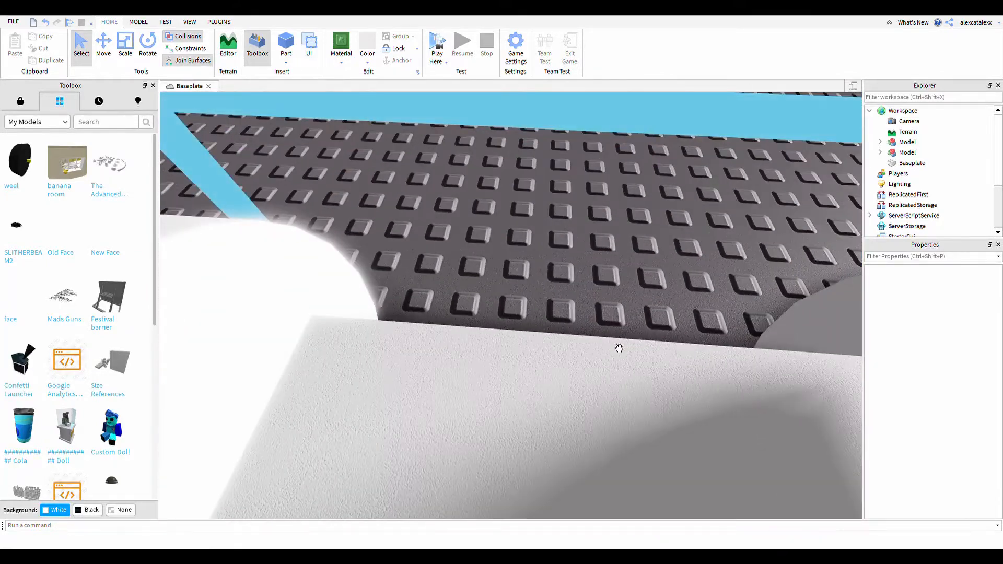
left_click(285, 46)
right_click_drag(578, 240, 617, 256)
scroll(617, 256, "down", 3)
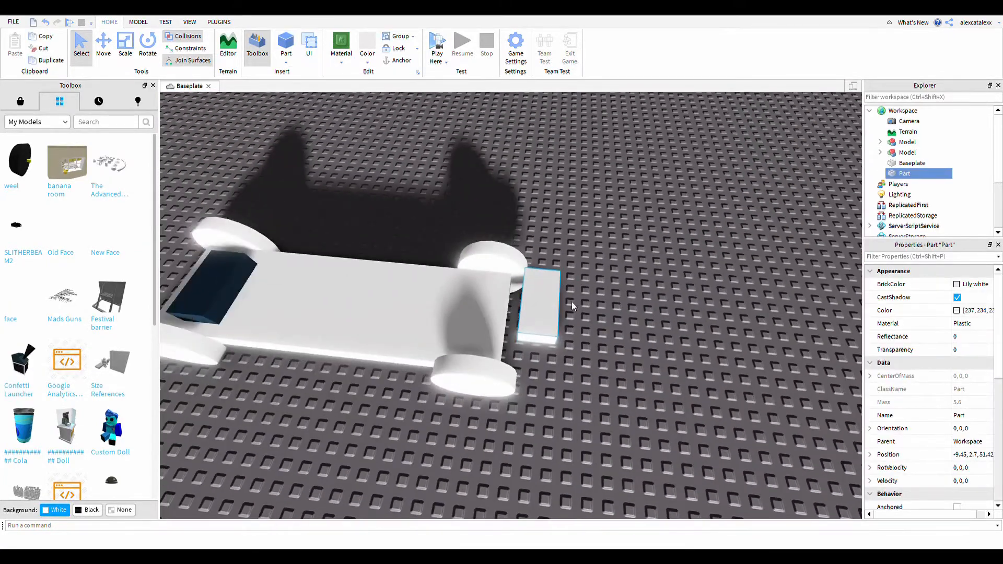
Place the new block on top of the base between the two wheels farthest from the seat
left_click_drag(508, 337, 509, 339)
key("w")
right_click_drag(510, 332, 524, 268)
key("d")
key("w")
key("s")
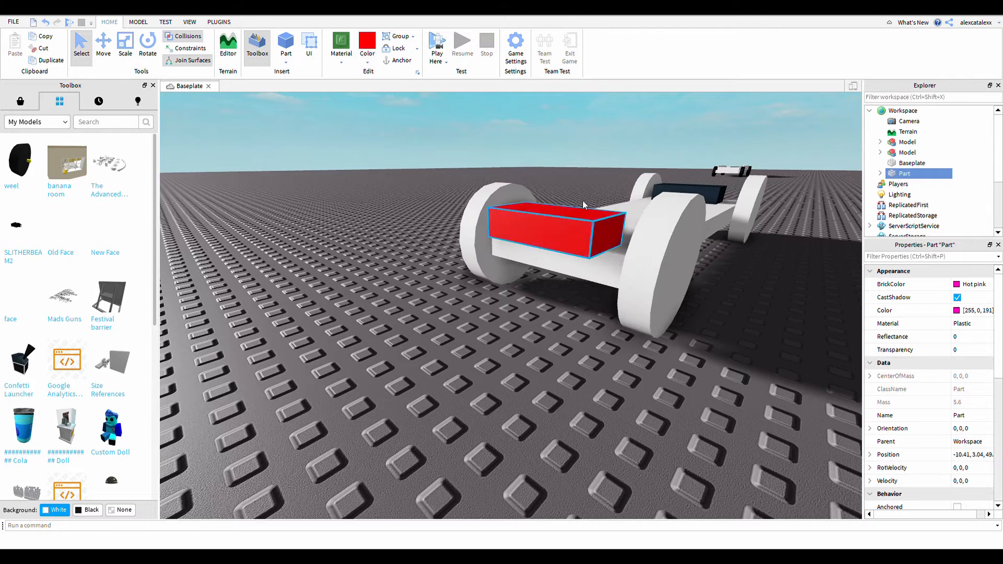
Try pink on the block and settle on the New Yeller color
key("f")
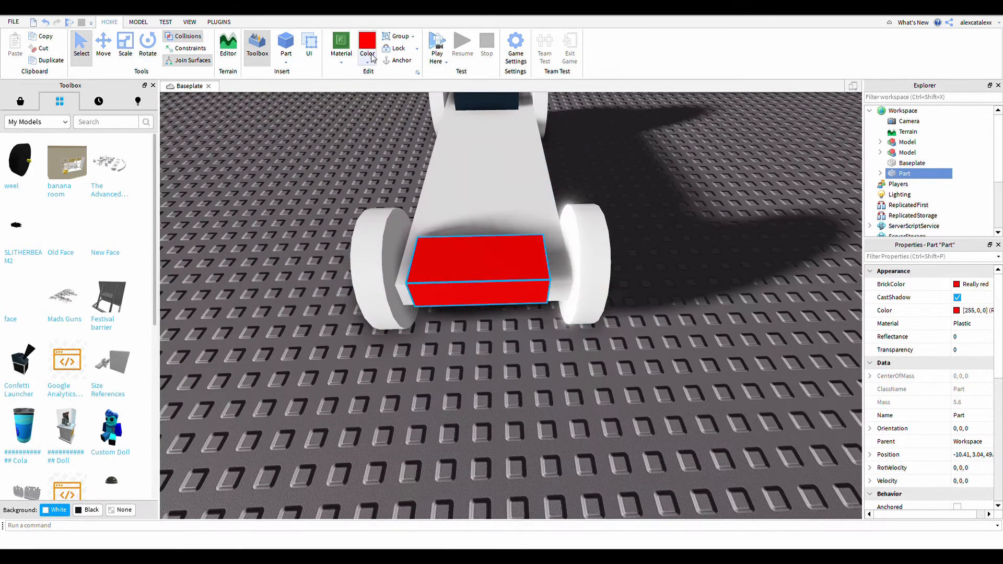
left_click(492, 144)
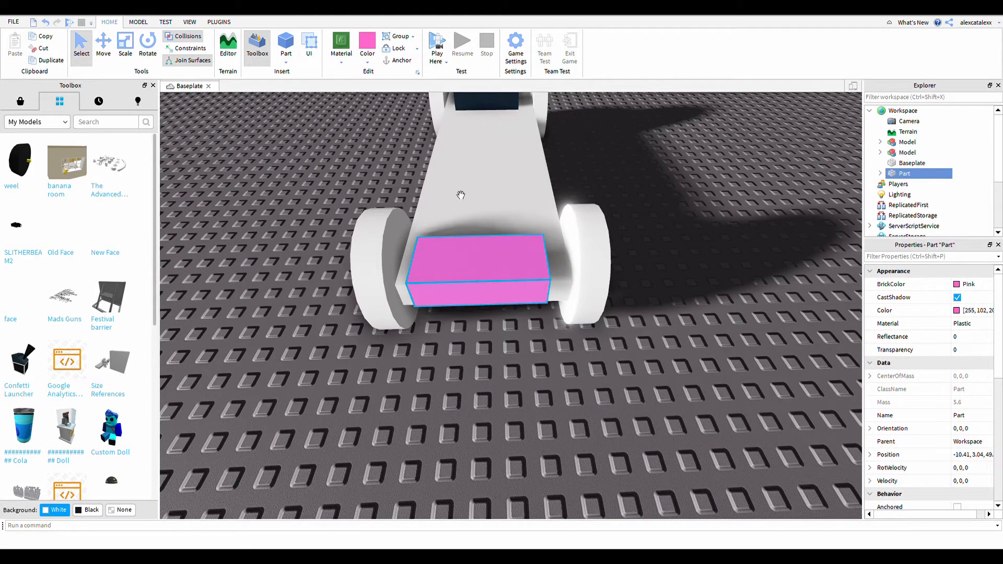
left_click(386, 161)
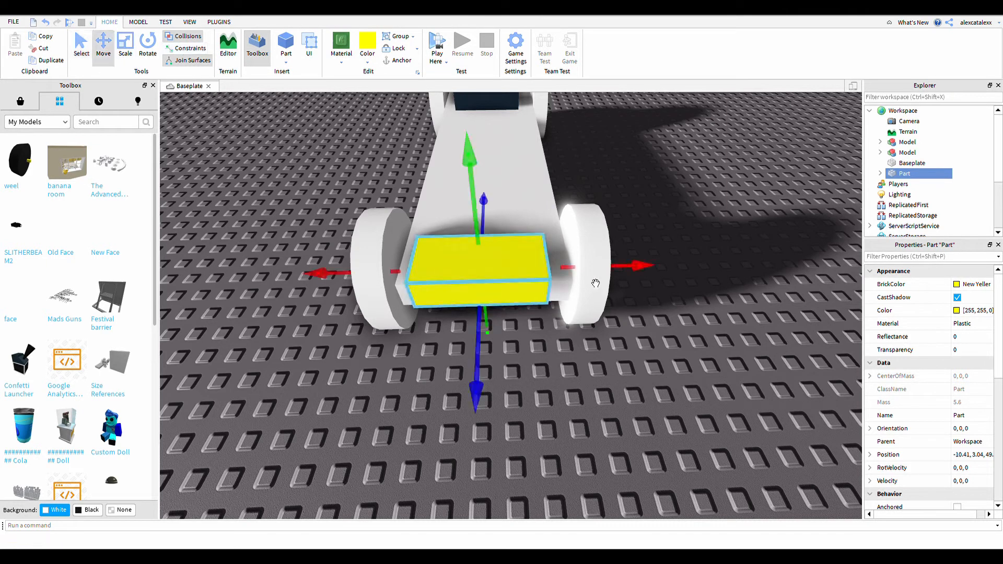
Build up the body with yellow block copies along both long sides of the base and at the seat end
right_click_drag(554, 248, 553, 247)
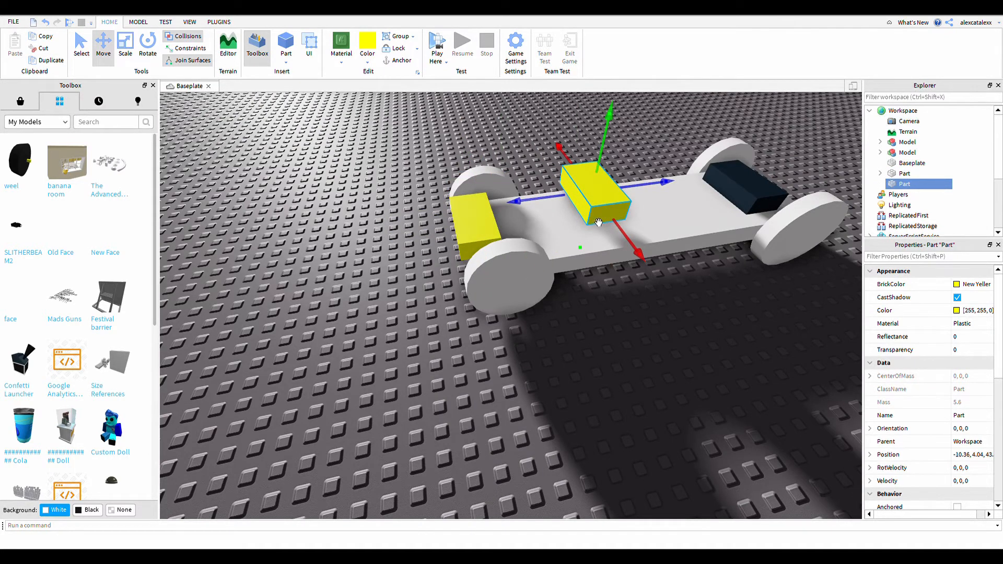
key("Delete")
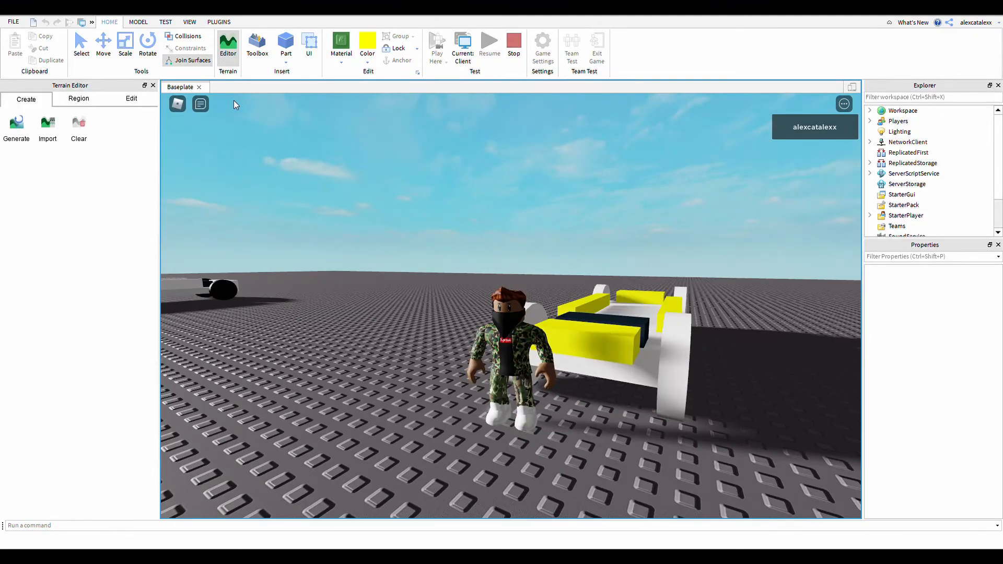
Playtest the yellow-bodied car by jumping onto the base and walking the character to the seat
key("w")
key("space")
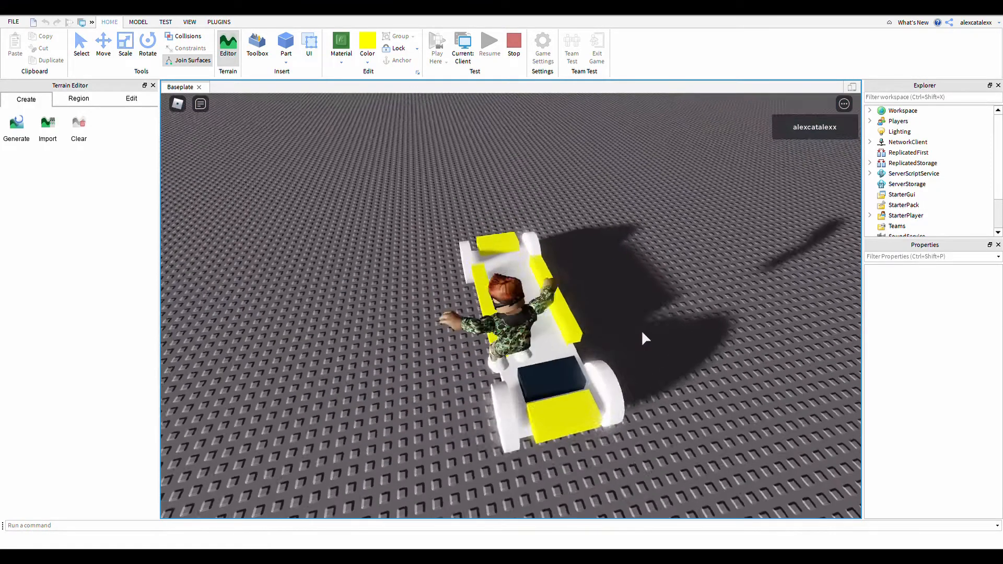
key("w")
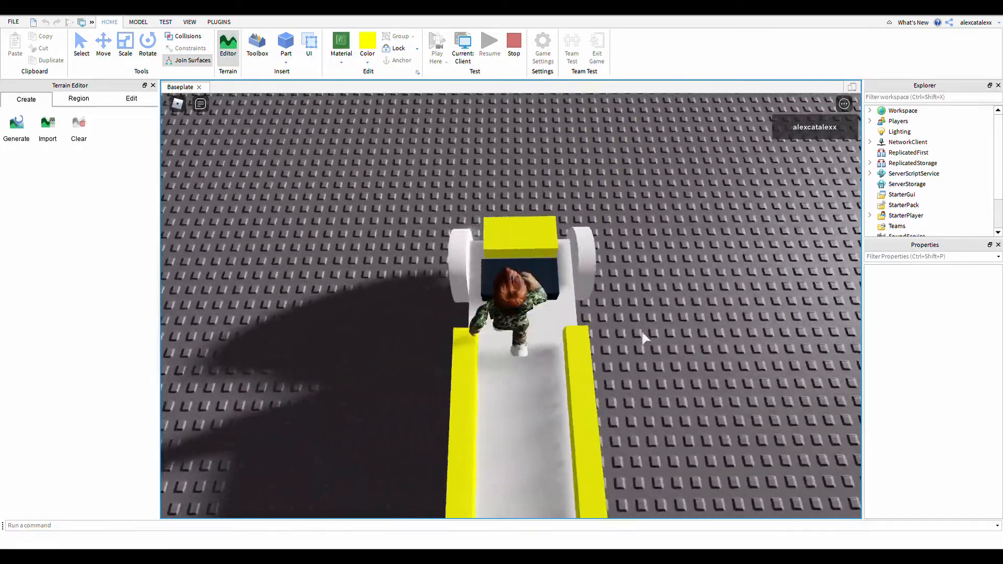